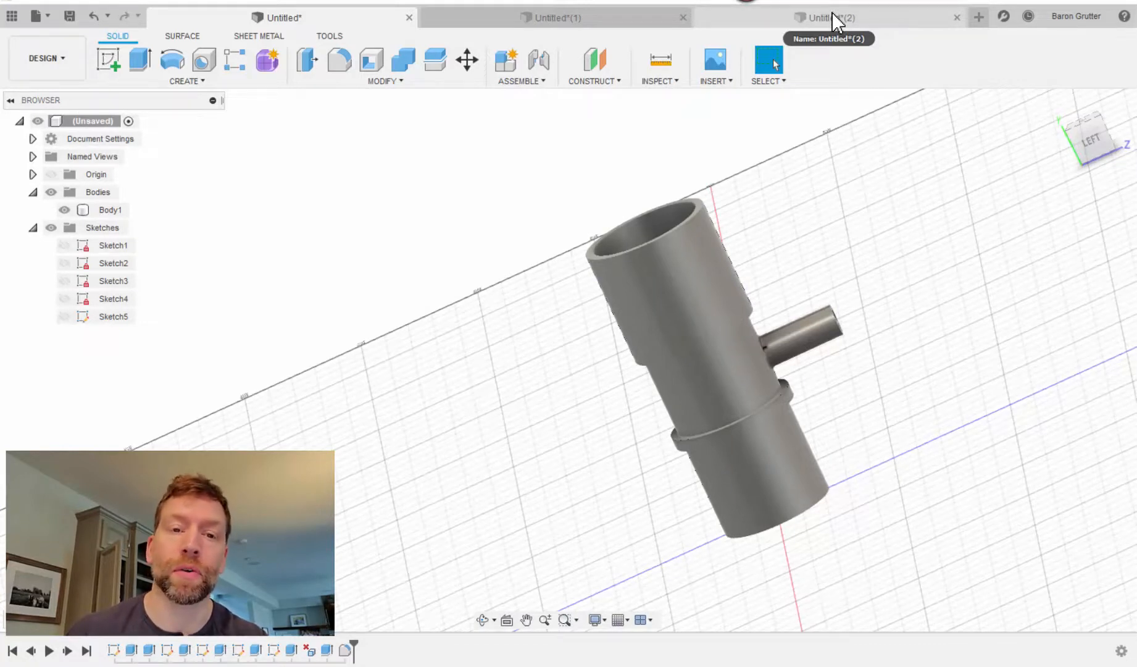
Switch to the Untitled*(2) design and inspect the stepped tube from several angles
left_click(832, 12)
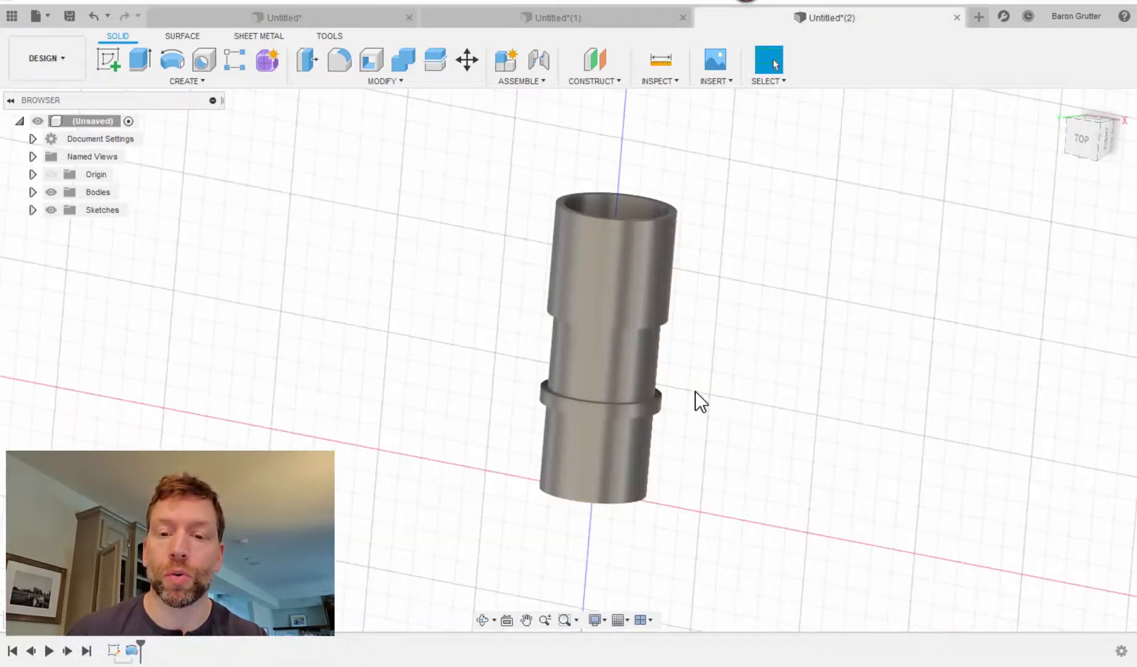
middle_click_drag(738, 423, 754, 401)
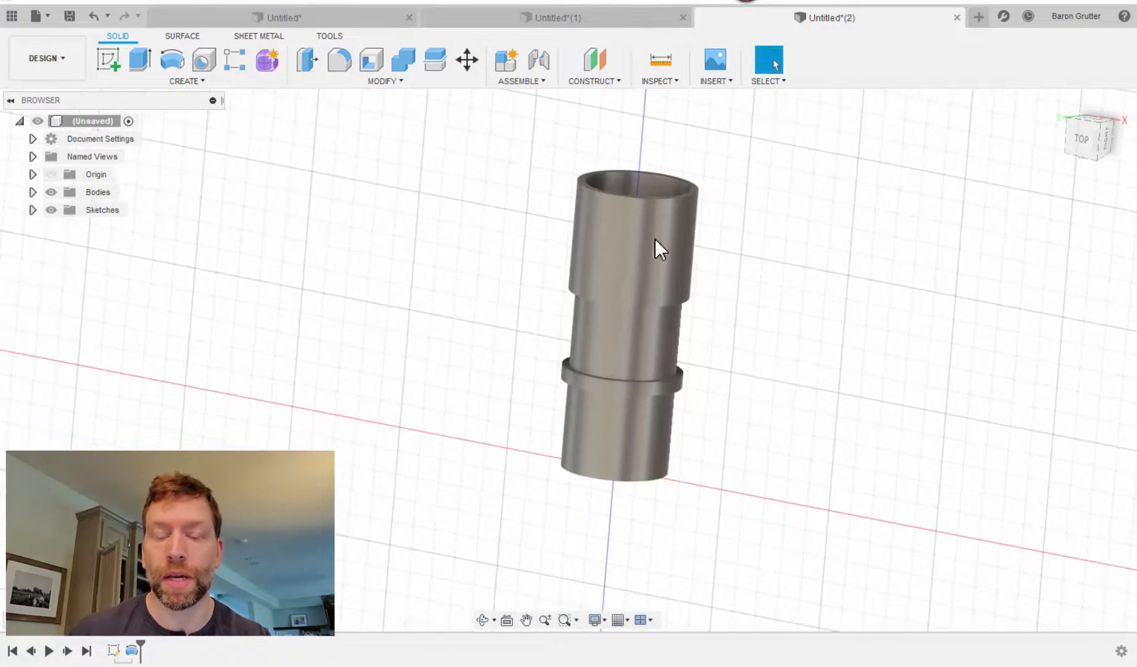
middle_click_drag(571, 294, 520, 292, "shift")
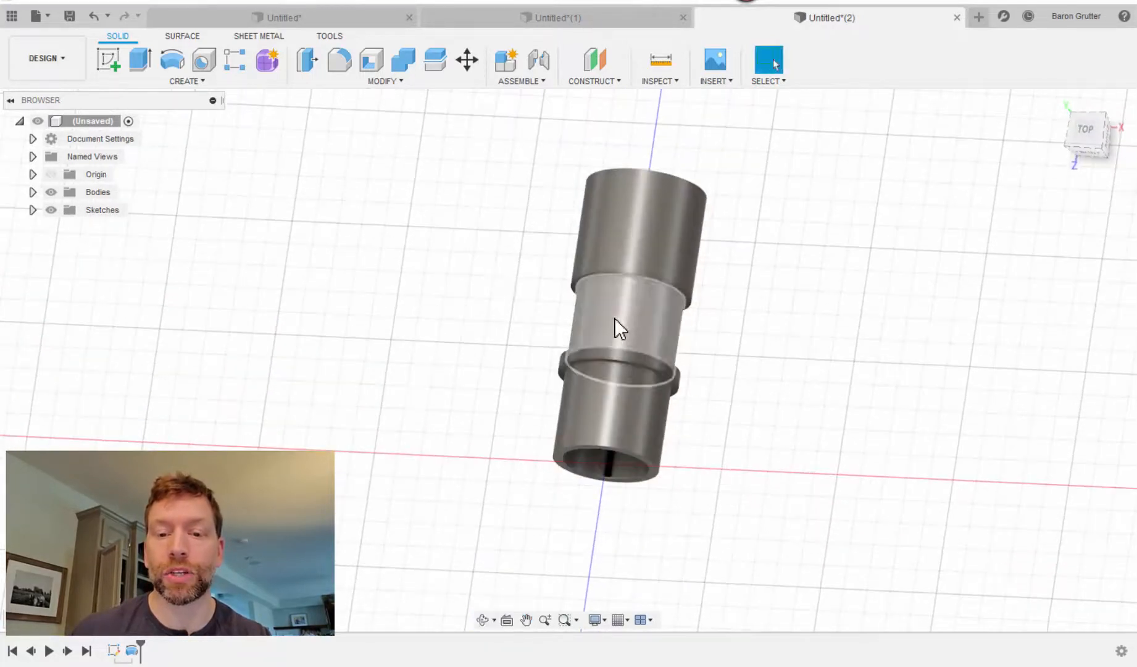
mouse_move(457, 363)
middle_mouse_down("shift")
mouse_move(445, 363)
mouse_move(464, 375)
middle_mouse_up("shift")
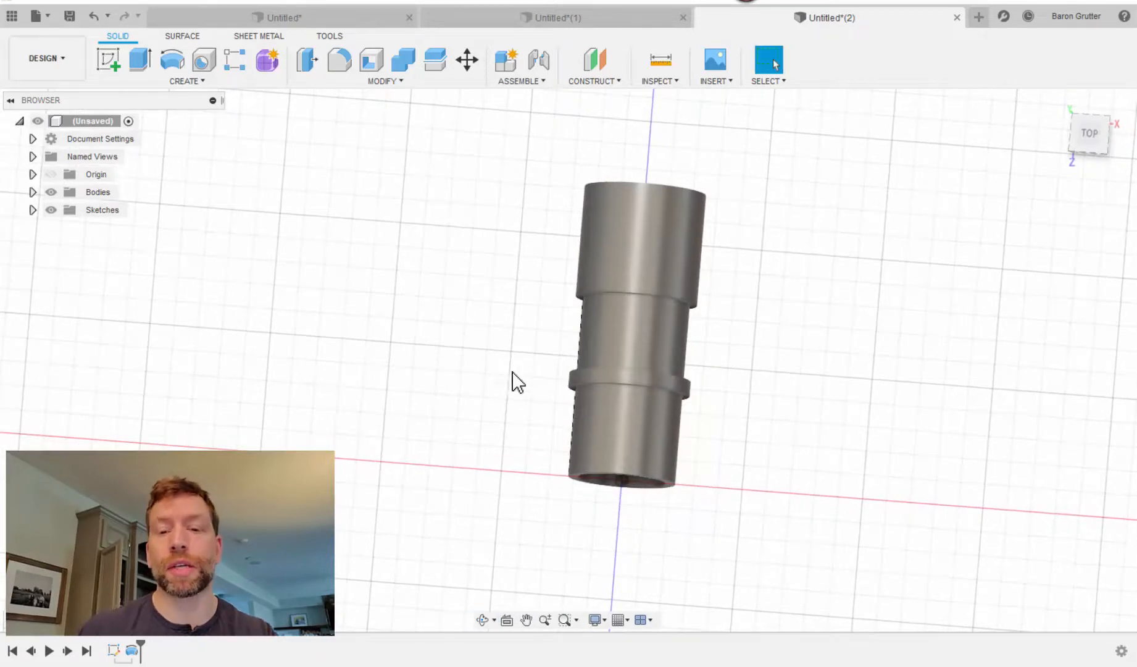
middle_click_drag(538, 360, 462, 355)
scroll(522, 356, "down", 2)
scroll(523, 356, "up", 5)
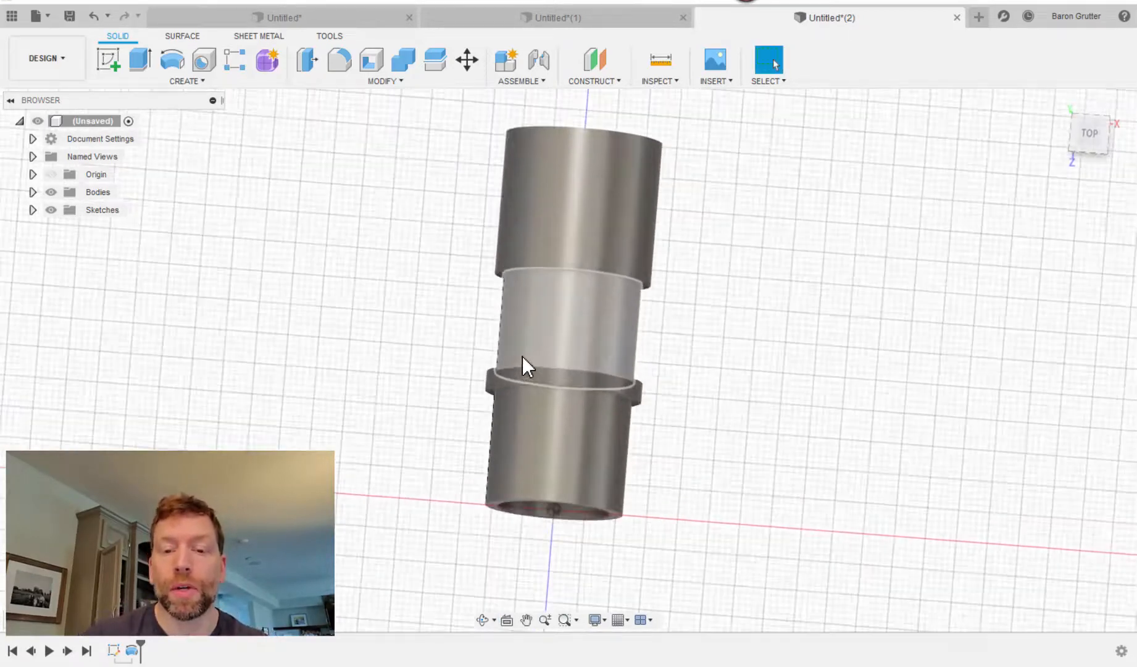
middle_click_drag(578, 374, 767, 432, "shift")
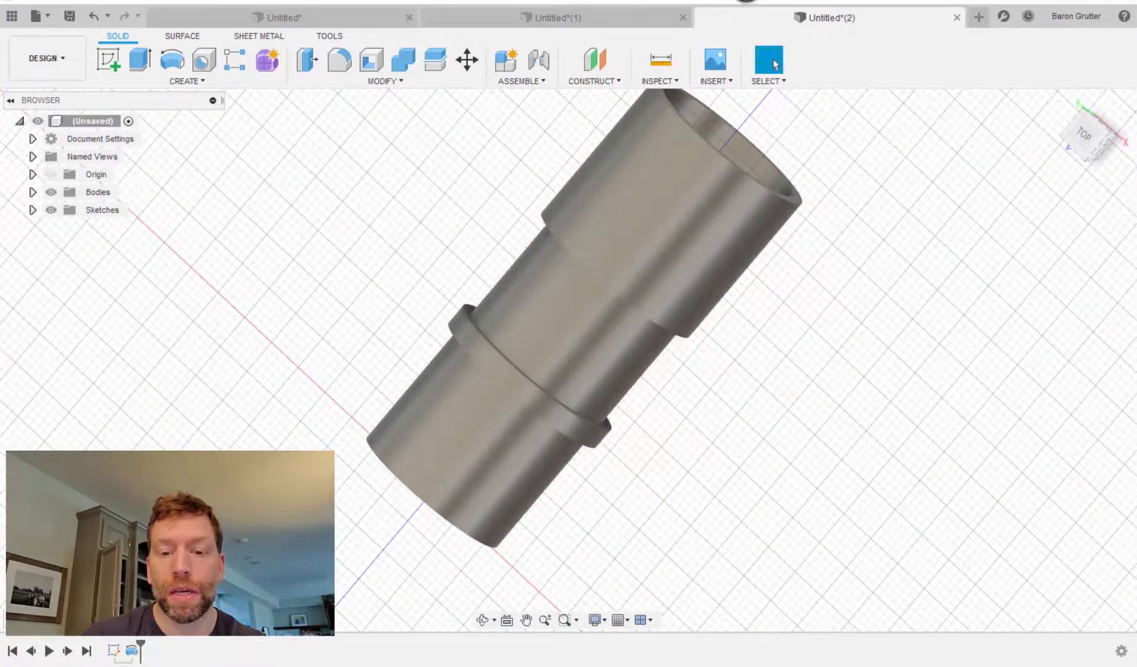
From the top view, start a sketch on the XZ plane and draw a 30 mm horizontal line across the tube's middle section
left_click(1078, 131)
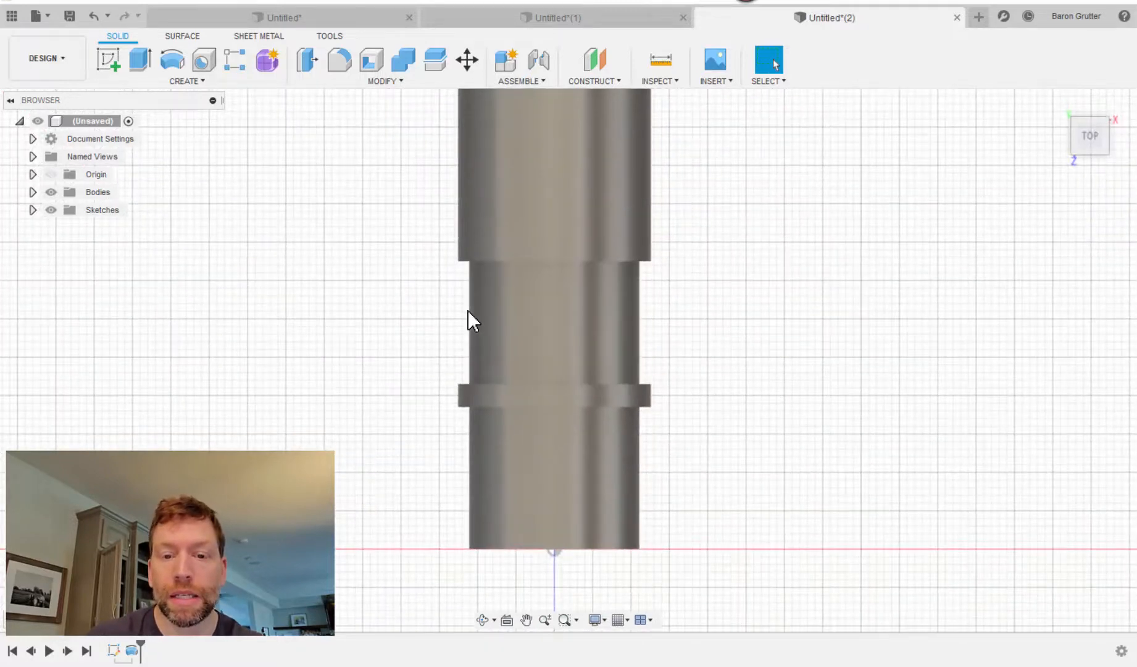
left_click(112, 59)
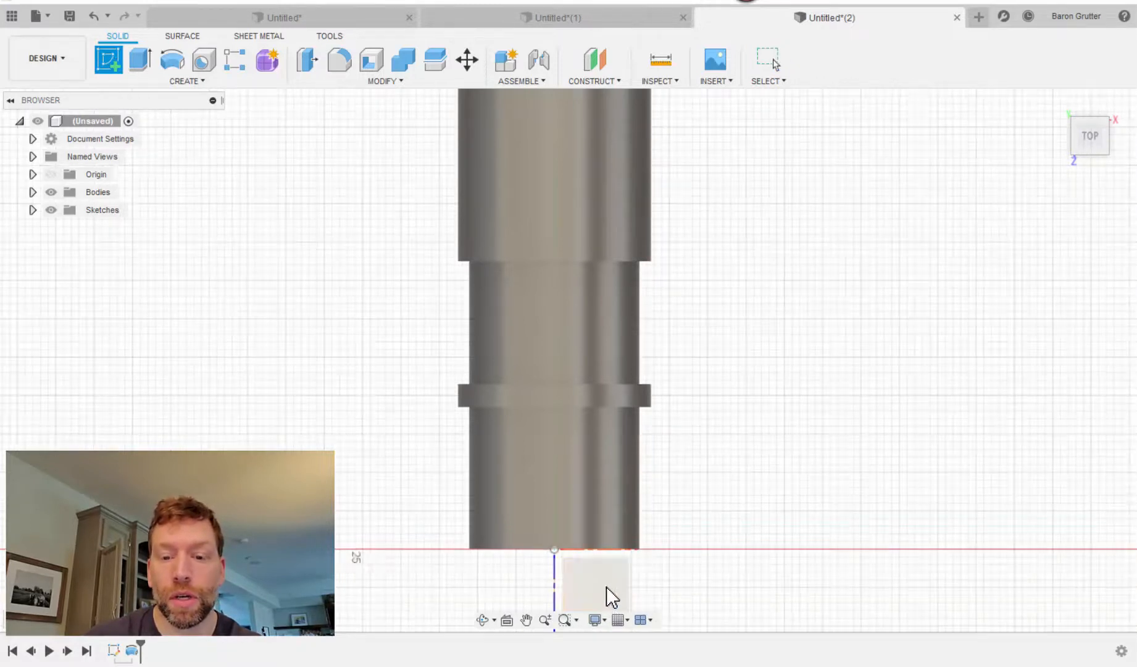
left_click(607, 590)
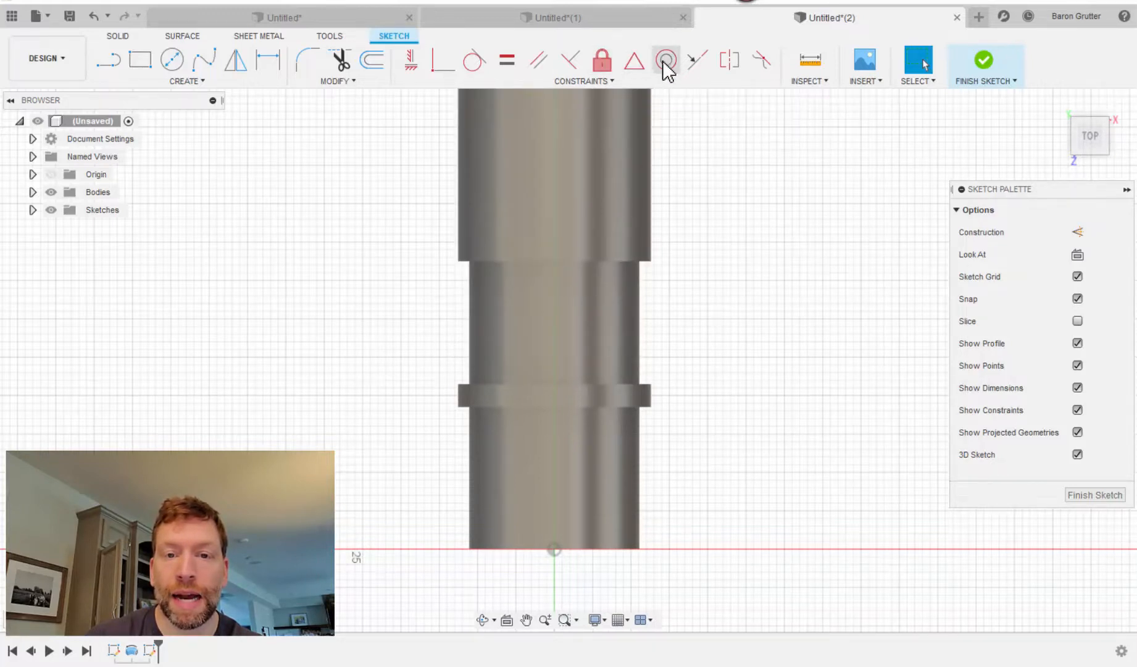
left_click(108, 62)
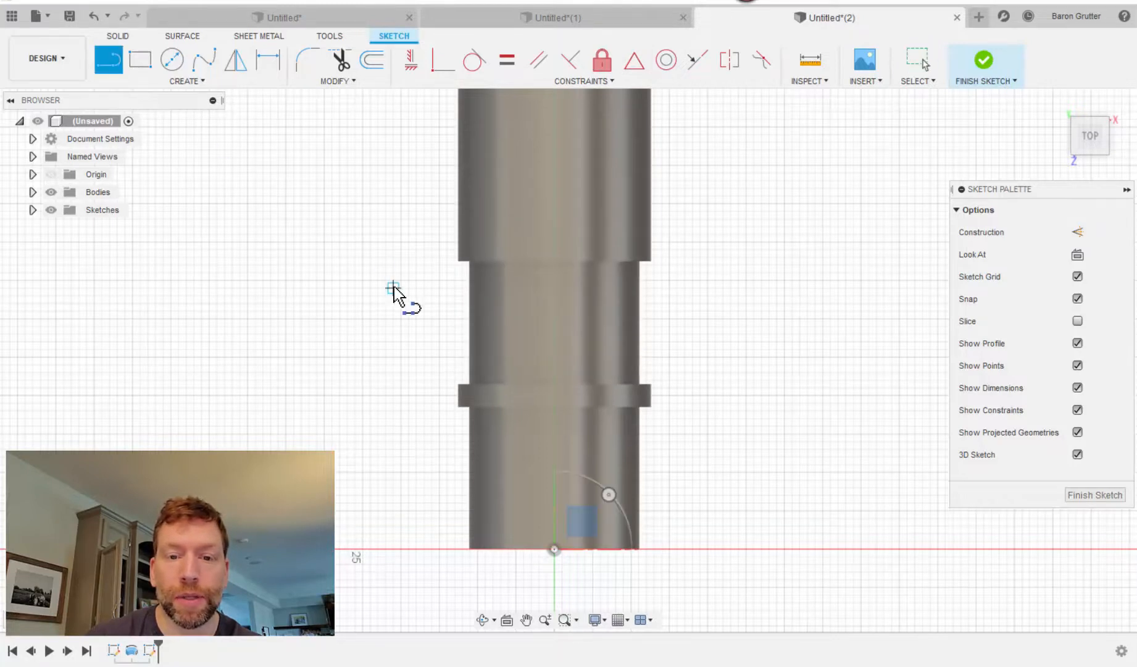
left_click(439, 326)
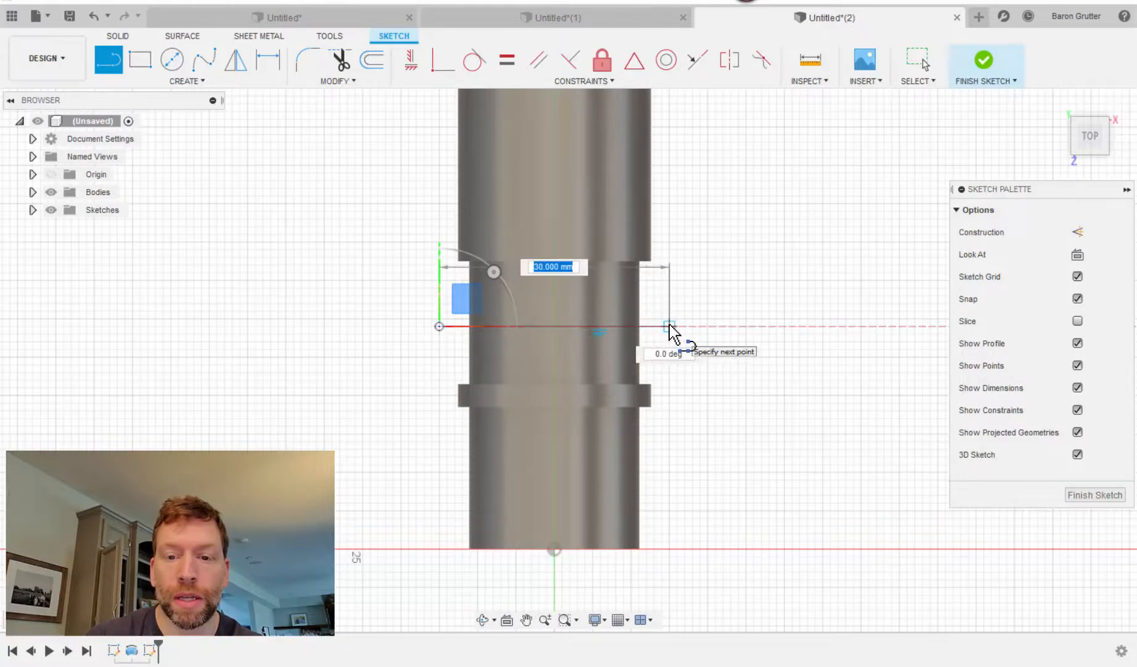
left_click(669, 326)
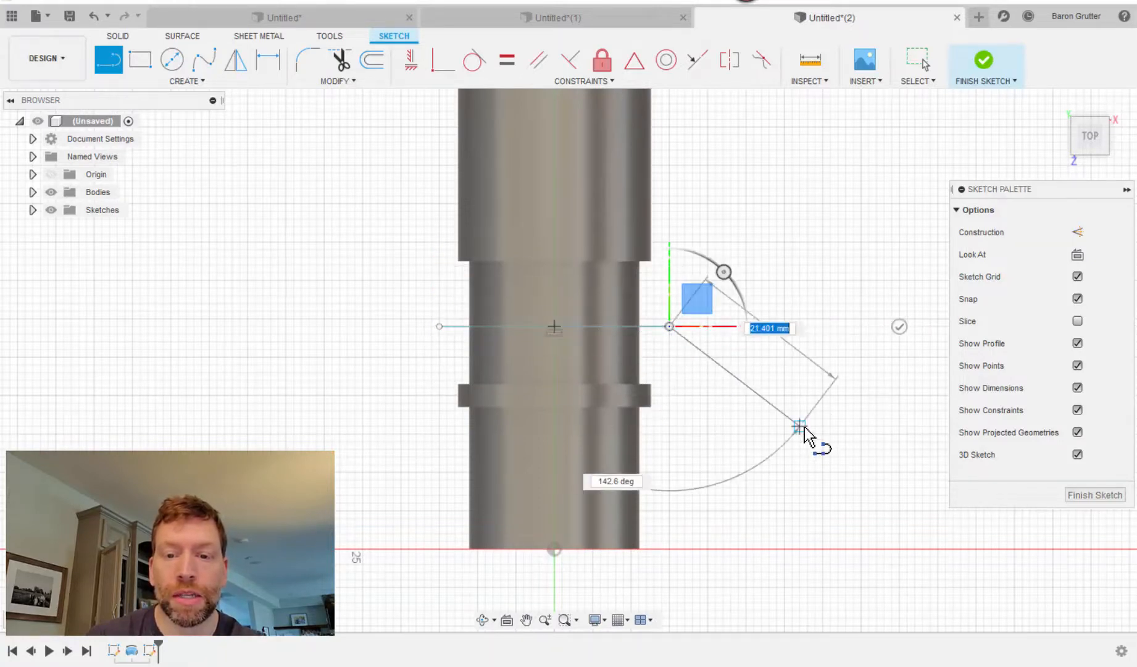
key("Escape")
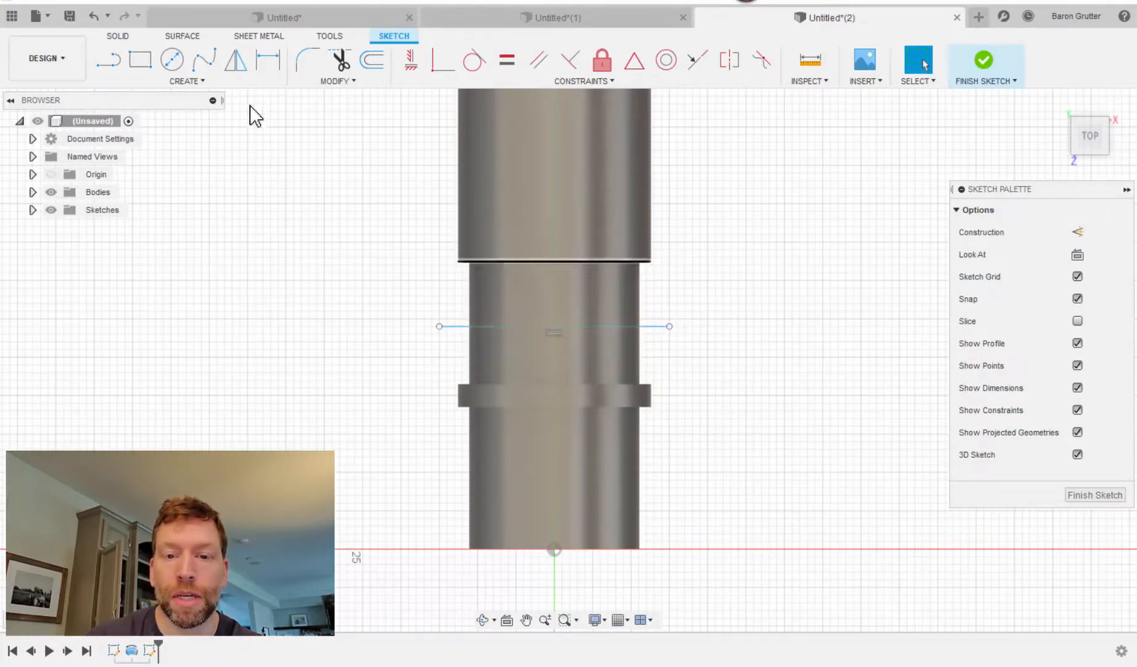
Hide the bodies so only the sketch line is shown
left_click(51, 192)
scroll(595, 348, "down", 2)
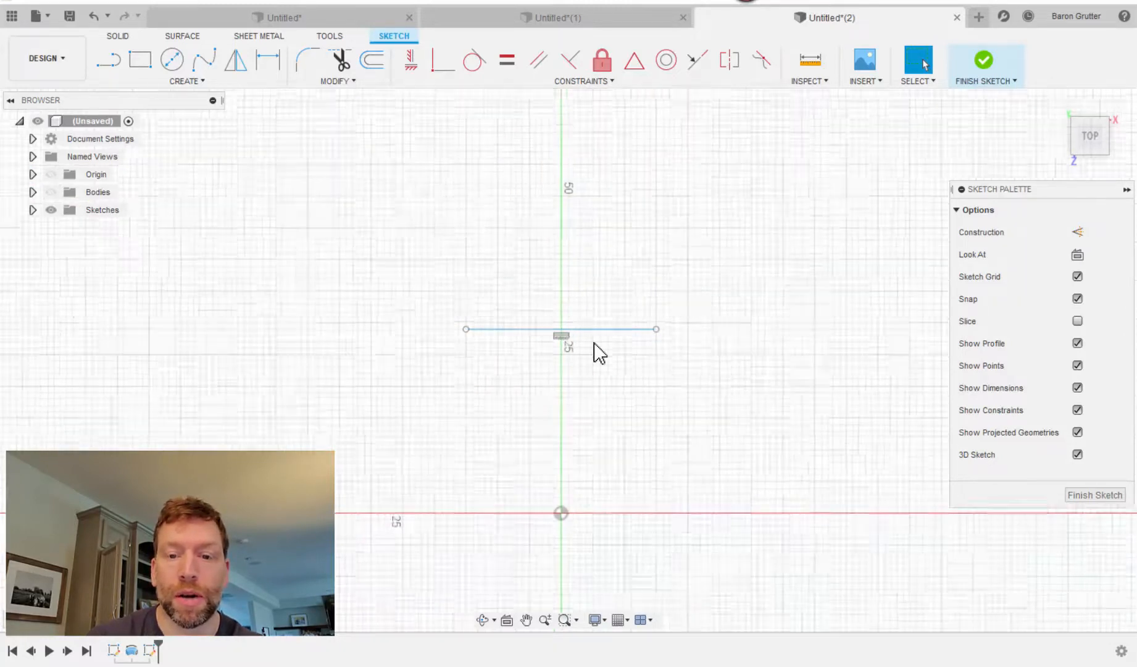
scroll(599, 353, "up", 4)
middle_click_drag(540, 348, 550, 352)
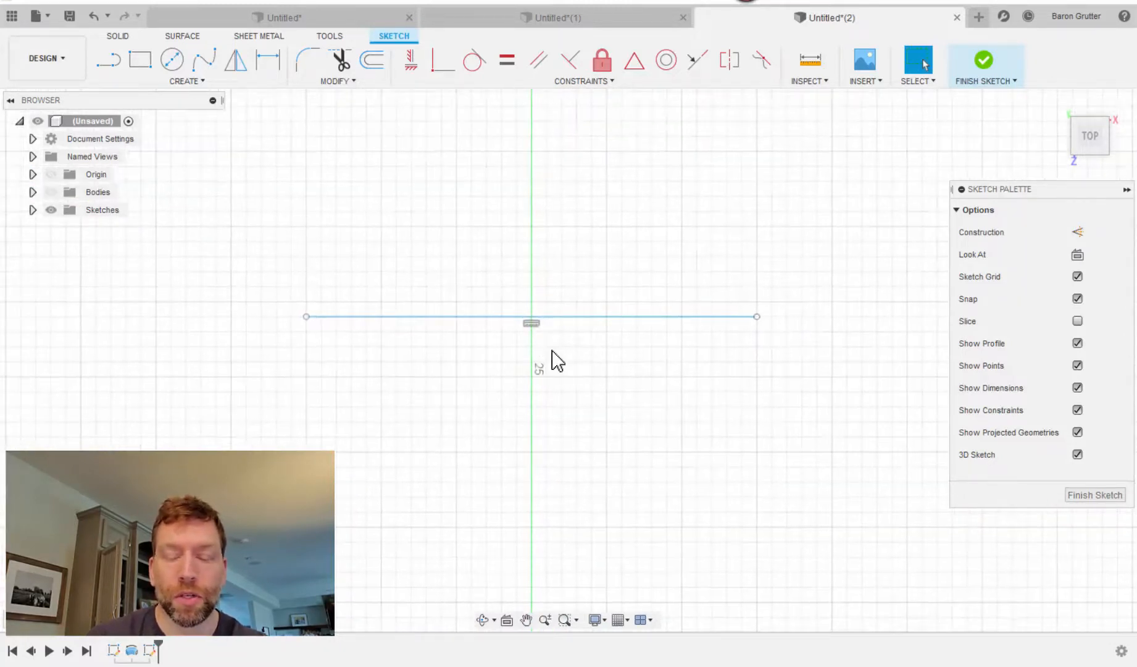
Check the OI diameters in the text notes, sketch concentric 4.2 mm and 6.5 mm circles at the line's midpoint, and finish the sketch
key("alt+Tab")
key("alt+Tab")
key("alt+Tab")
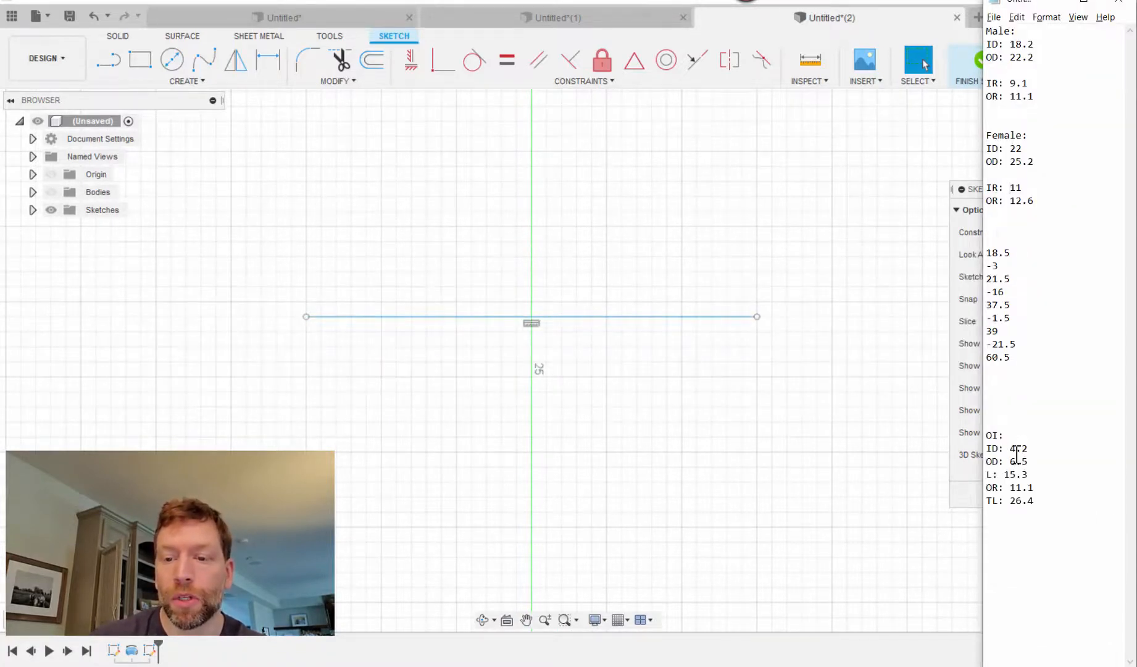
left_click(171, 62)
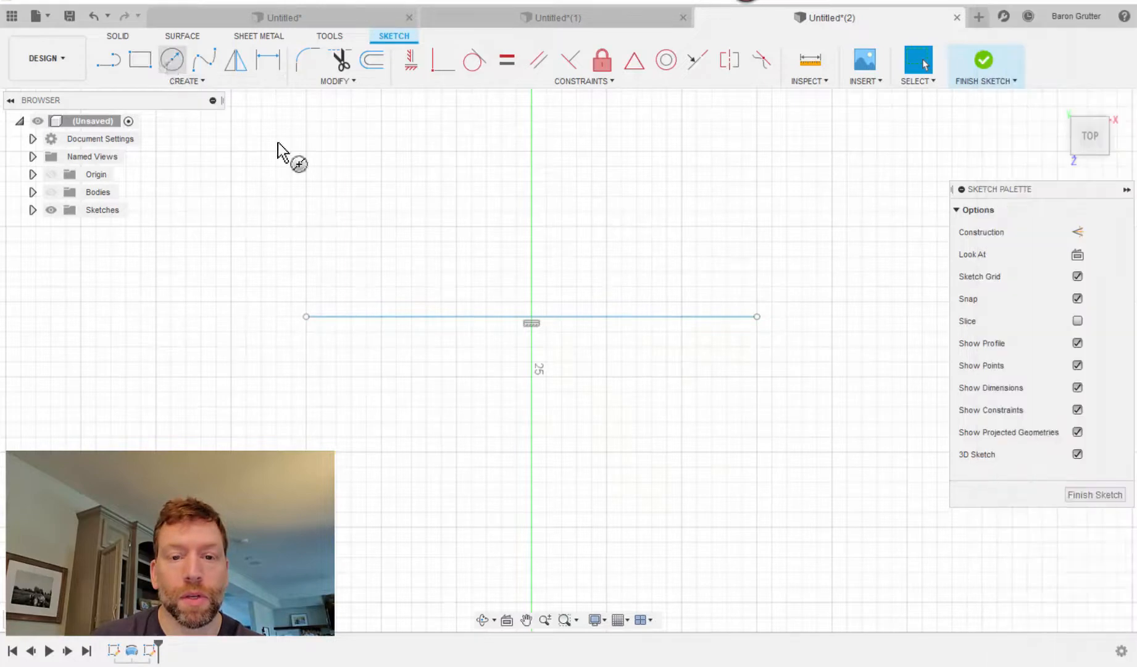
left_click(529, 318)
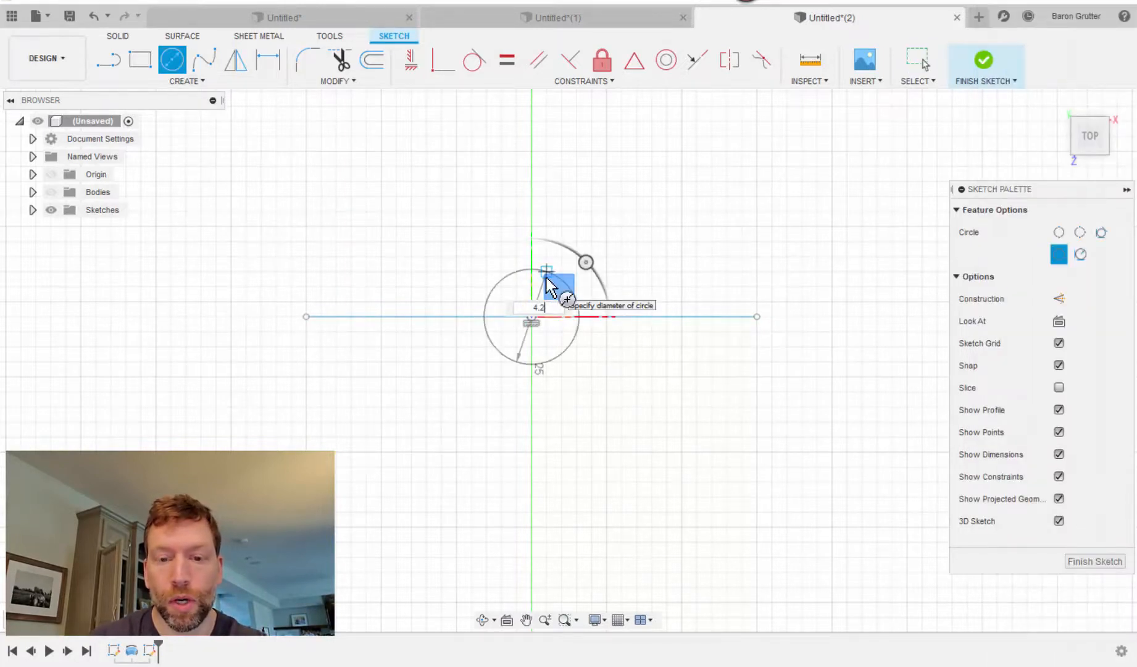
key("Return")
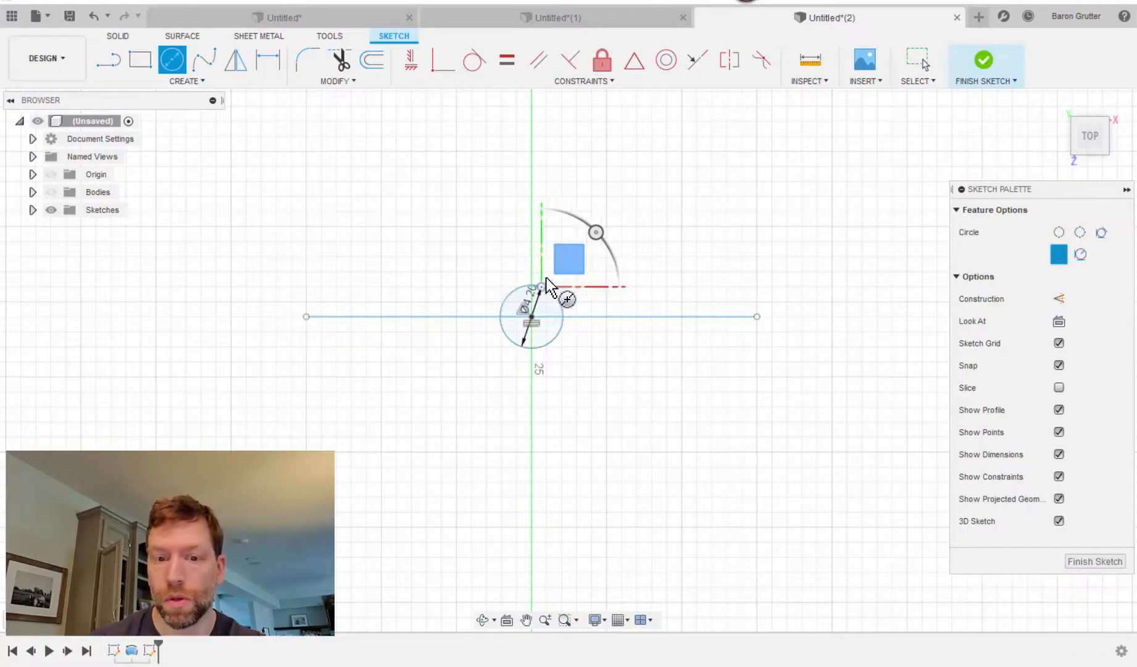
left_click(532, 317)
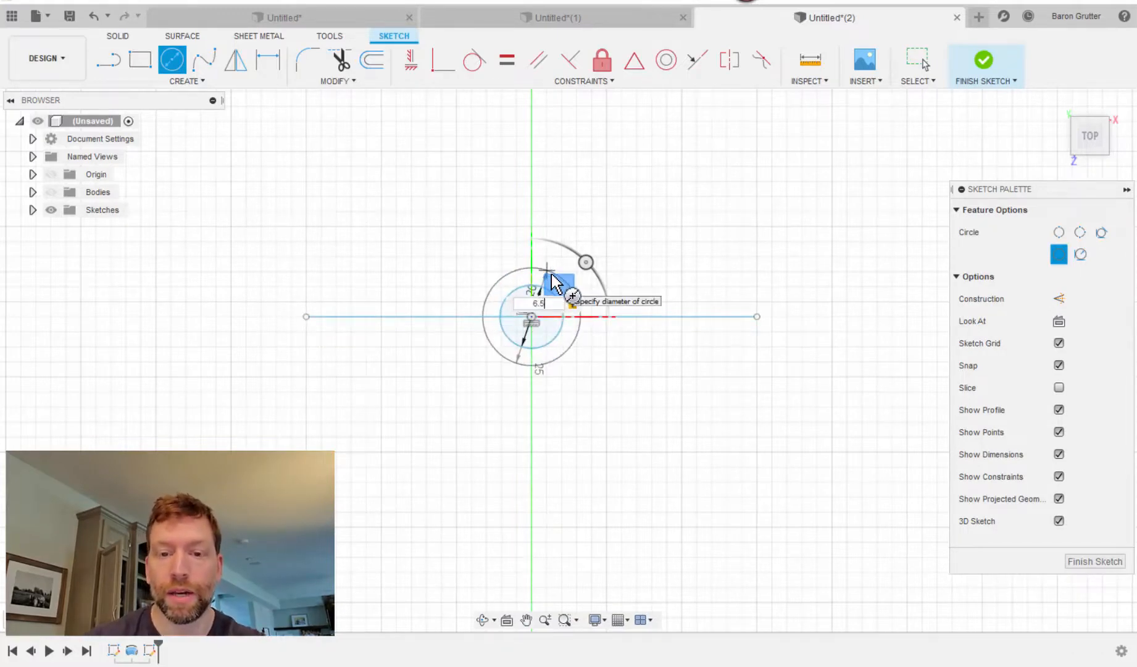
key("Return")
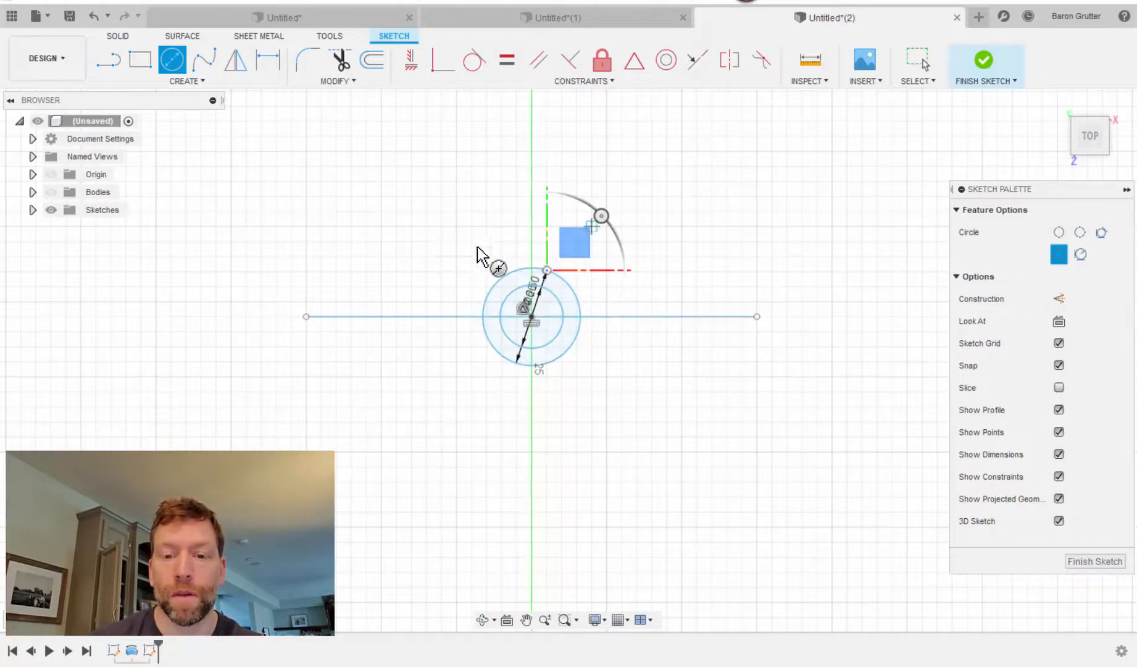
left_click(987, 68)
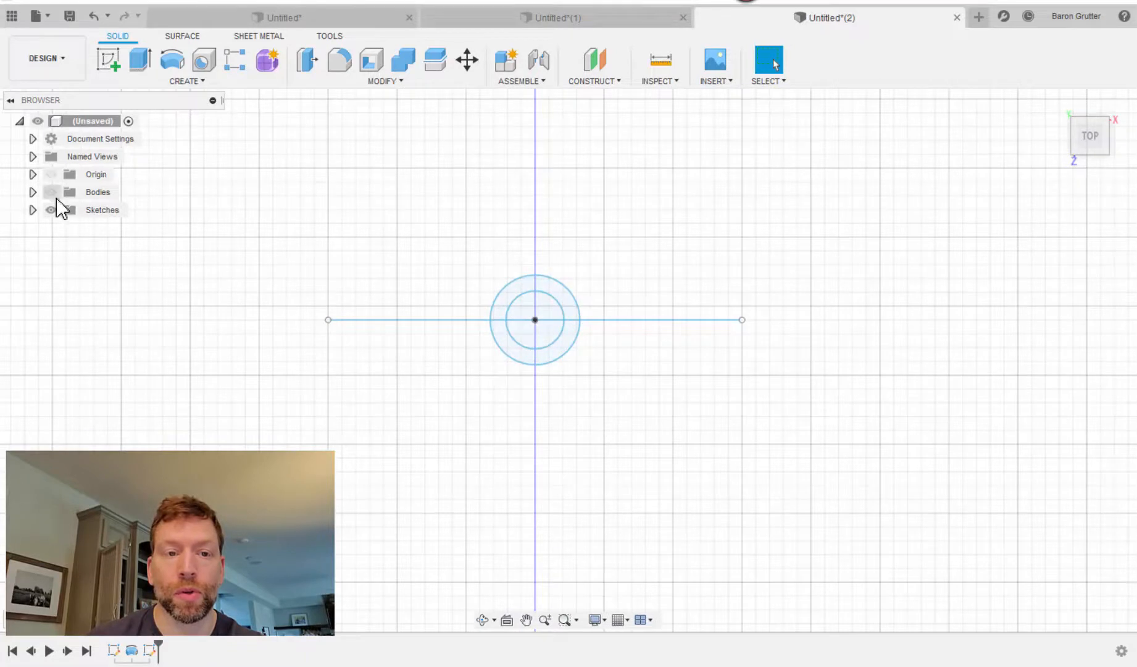
Start an Extrude with both halves of the ring between the two circles and consult the OI lengths in the text notes
left_click(145, 68)
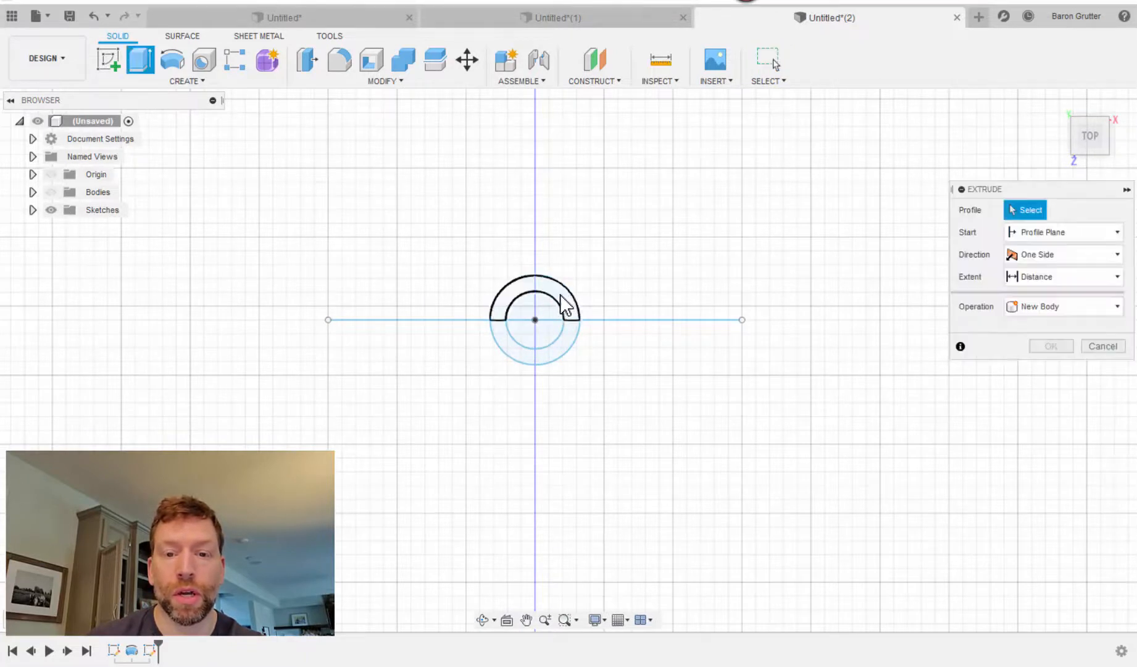
left_click(573, 327)
left_click(569, 309)
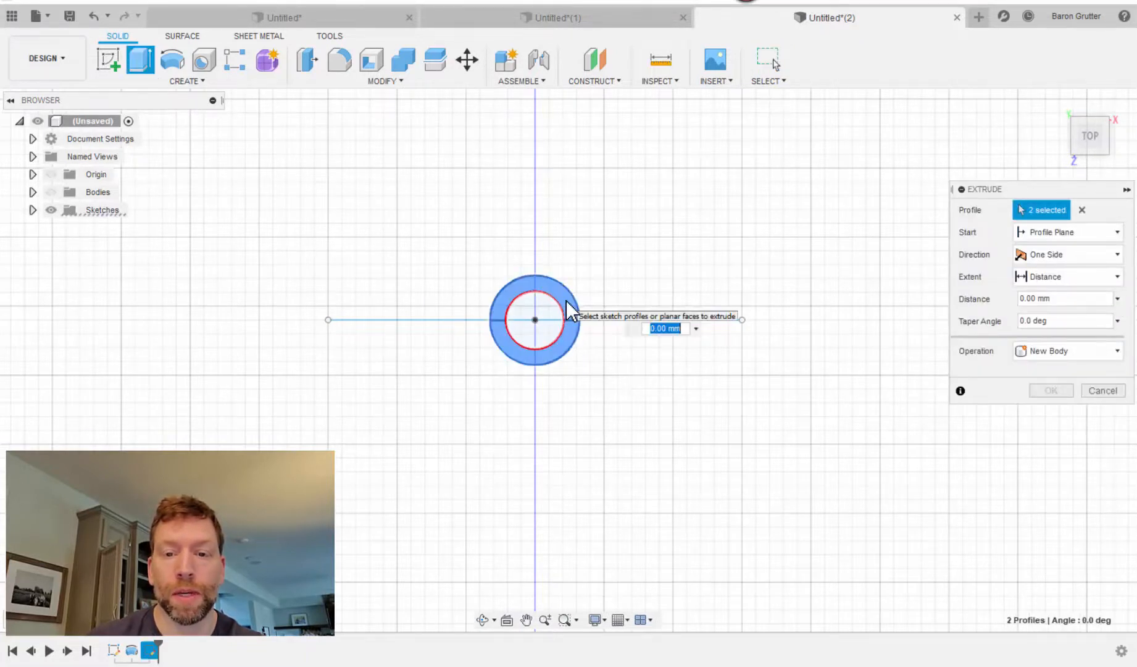
key("alt+Tab")
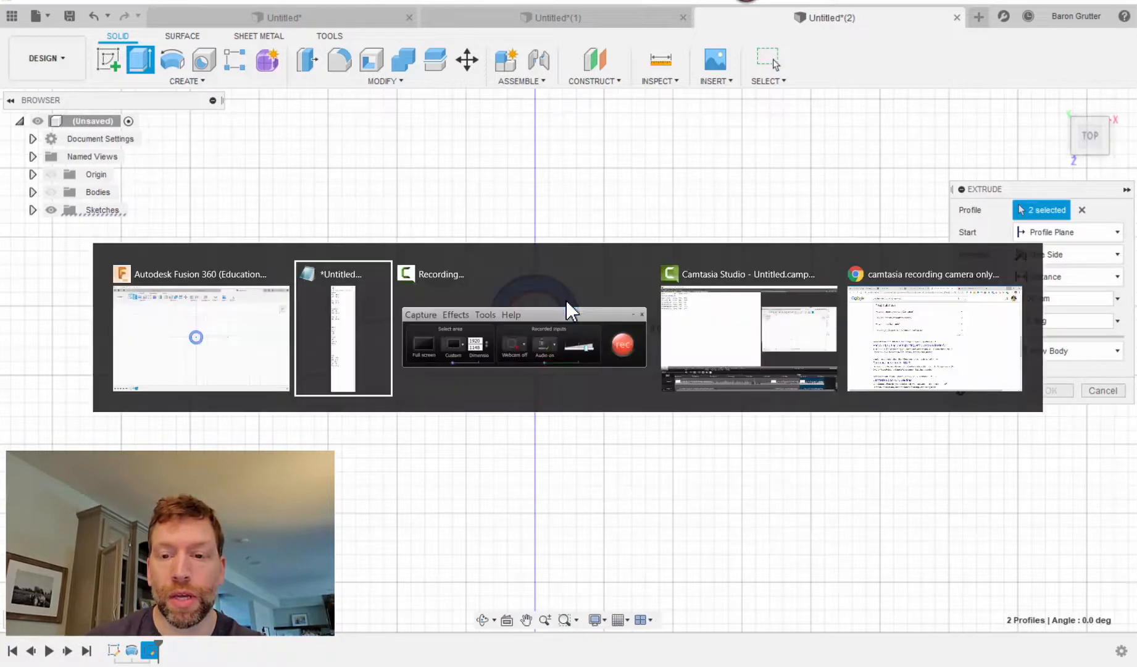
key("alt+Tab")
key("alt+shift+Tab")
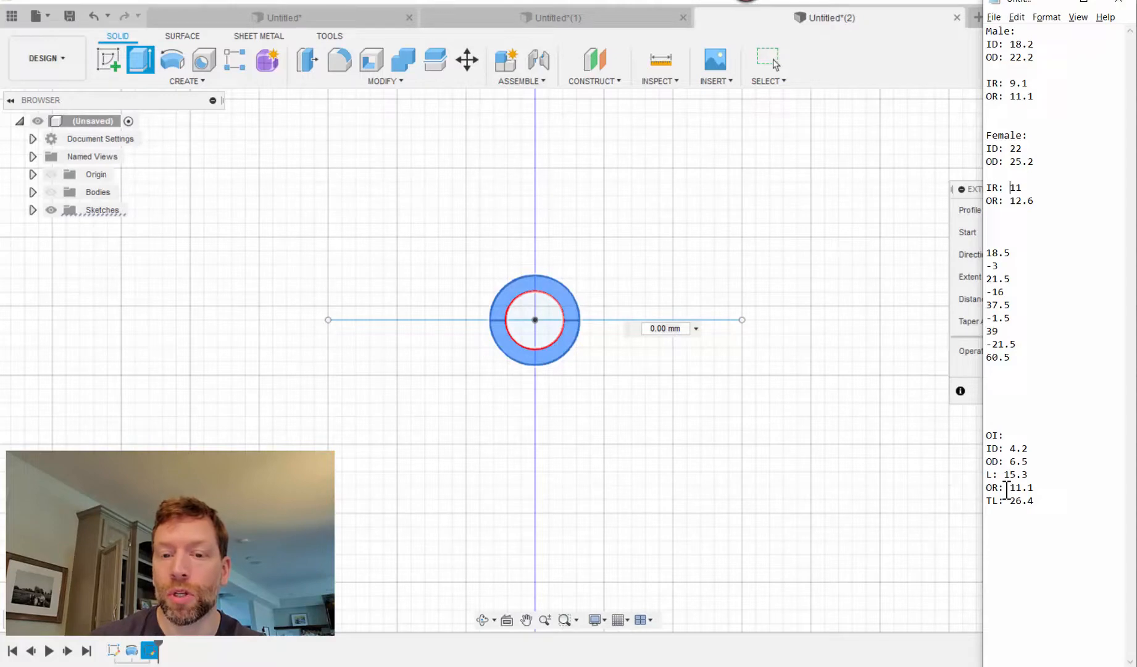
Show the bodies again and view the selected ring inside the tube from its open end
left_click(50, 192)
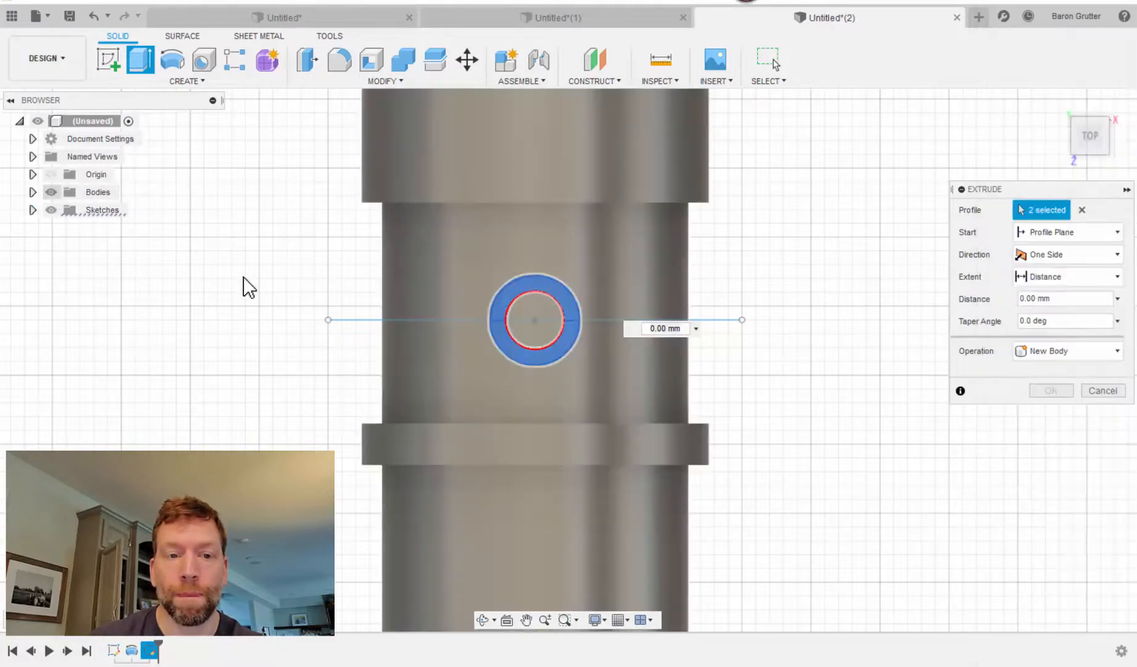
middle_click_drag(336, 336, 547, 271, "shift")
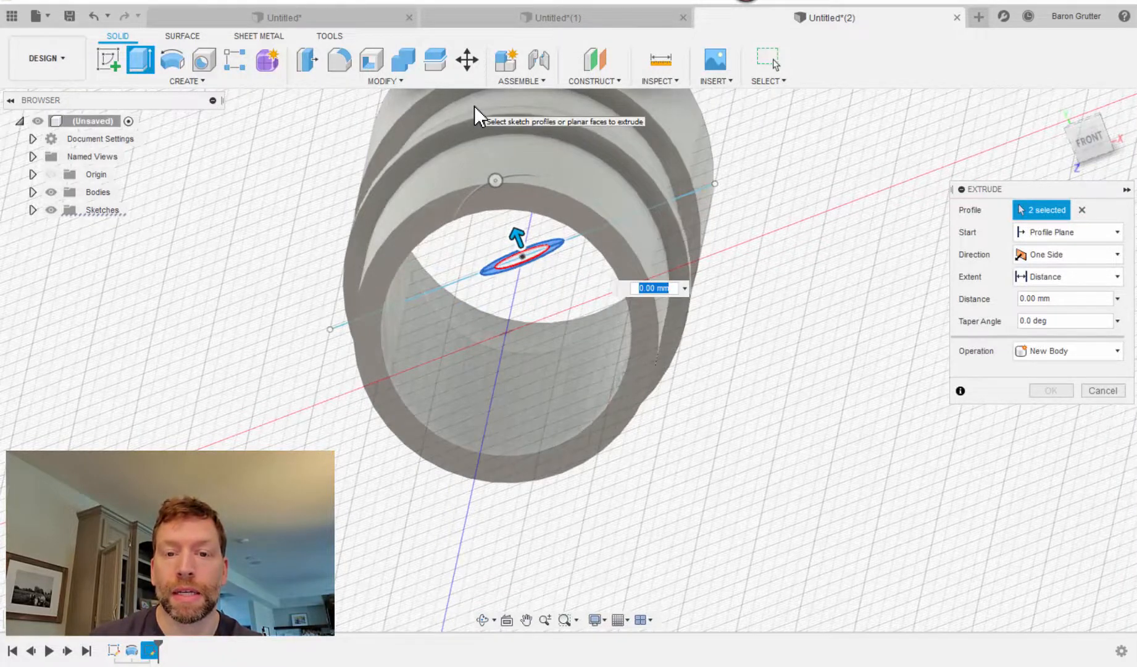
key("alt+Tab")
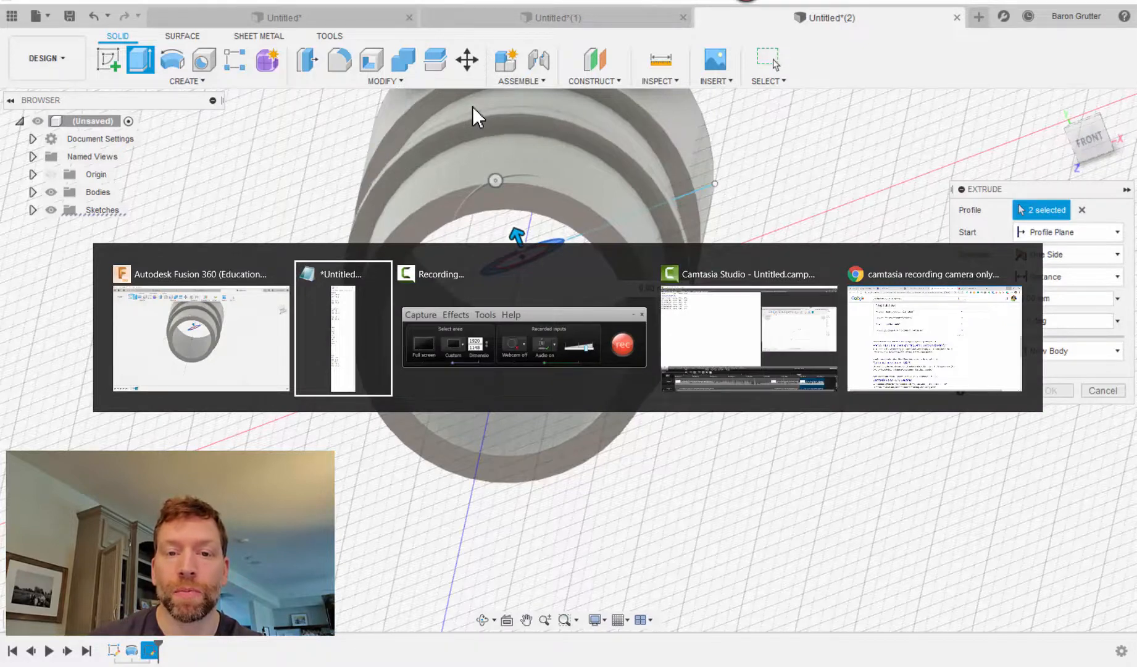
key("alt+shift+Tab")
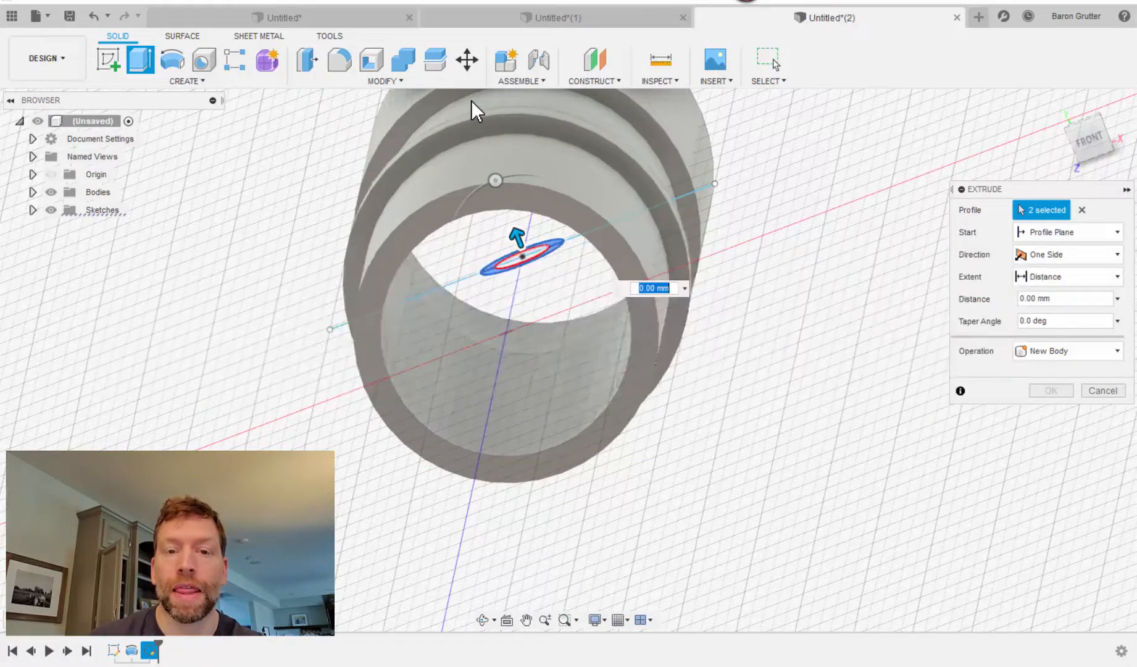
middle_click_drag(482, 160, 497, 223)
Look up the OI total length in the text notes and extrude the ring 26.4 mm outward as a Join with the adapter
key("alt+Tab")
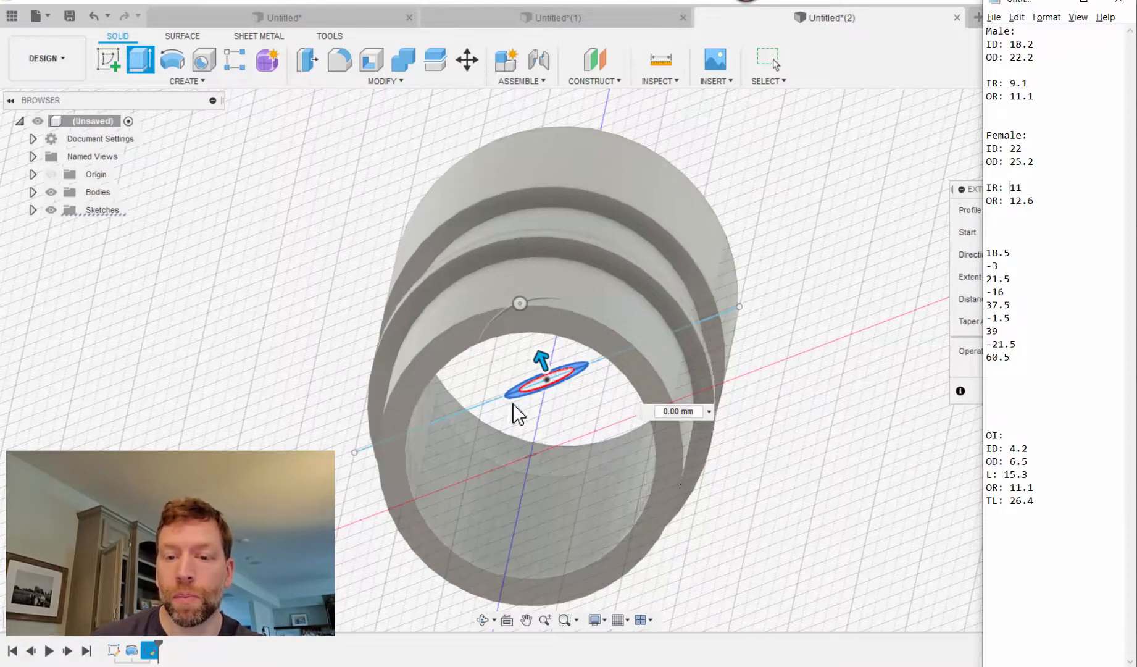
left_click(612, 302)
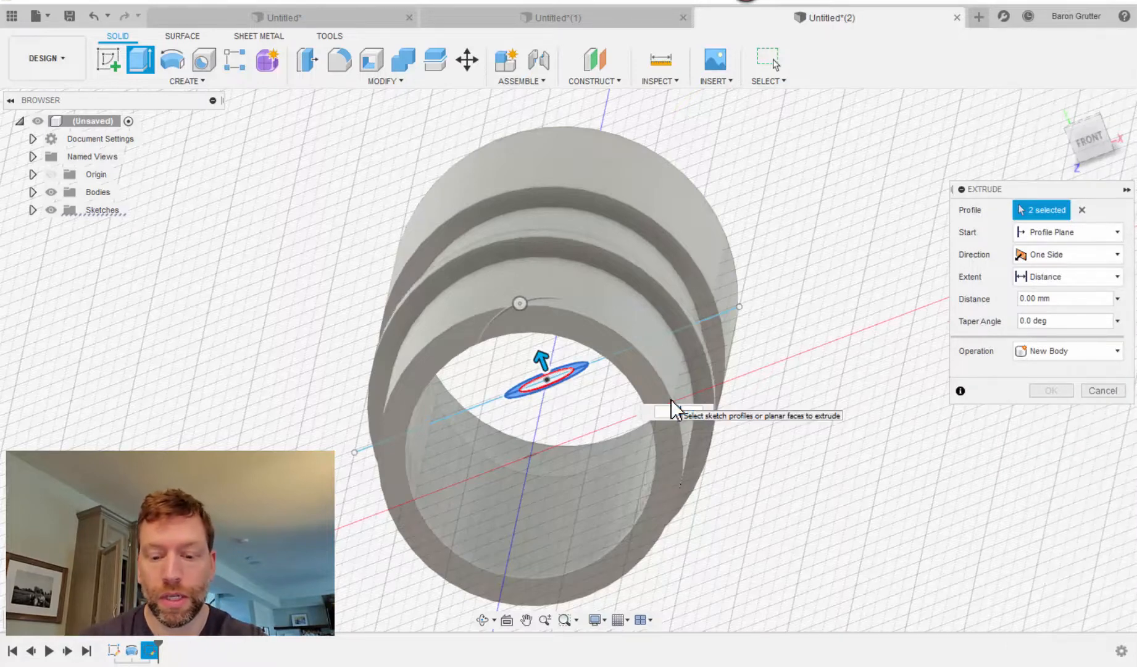
type("26.4")
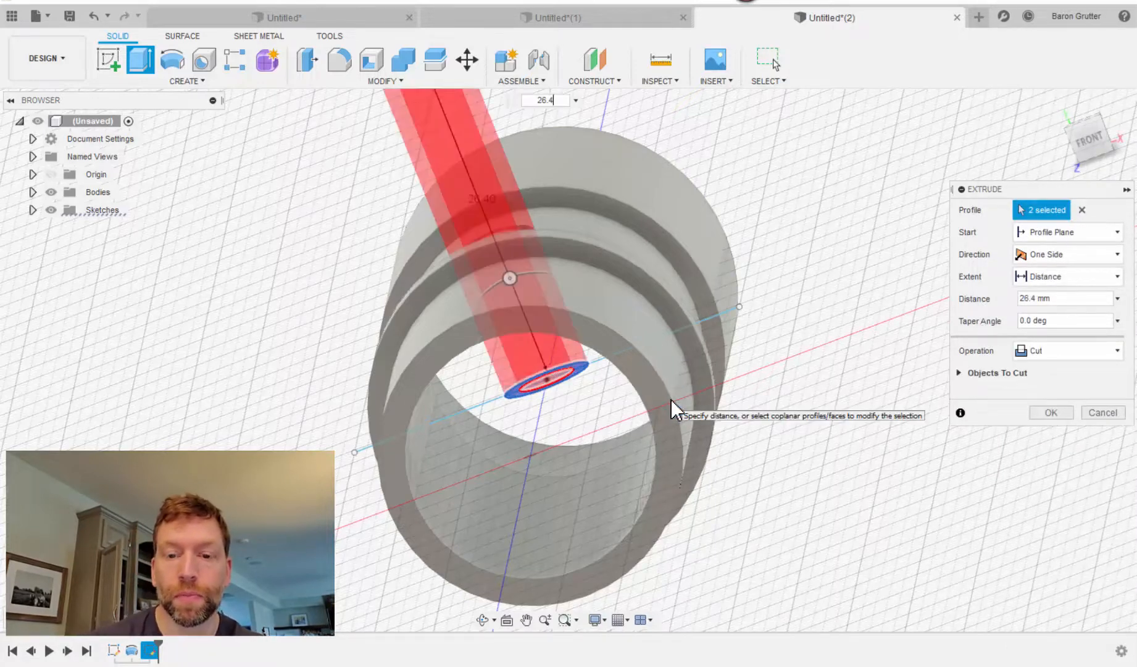
middle_click_drag(698, 317, 741, 423)
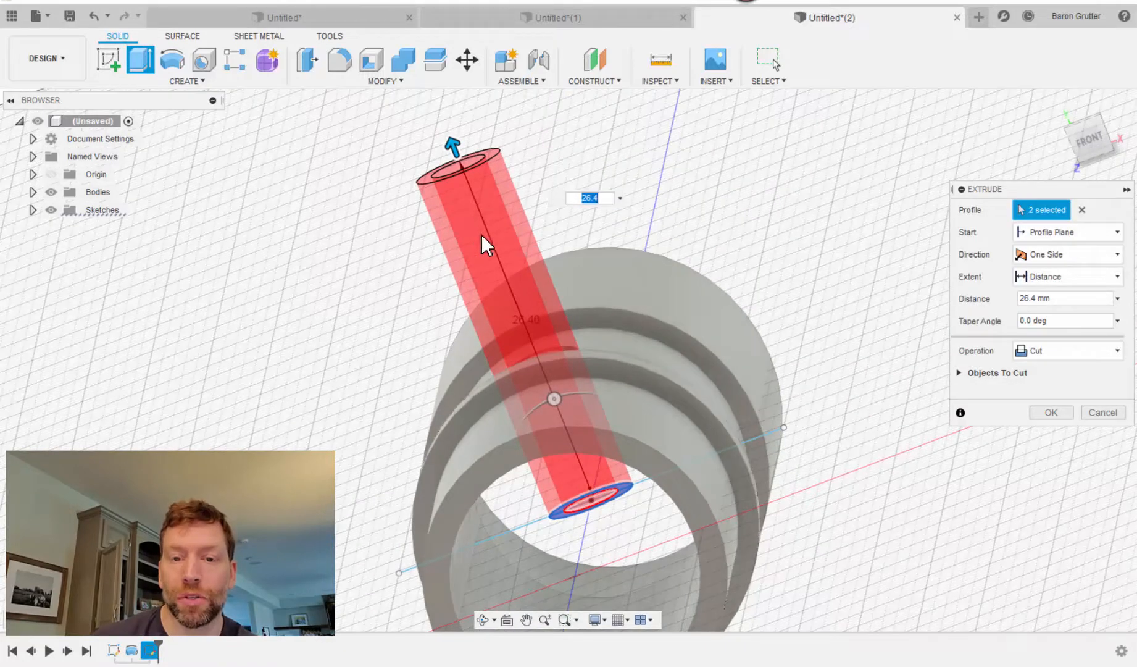
left_click(1042, 355)
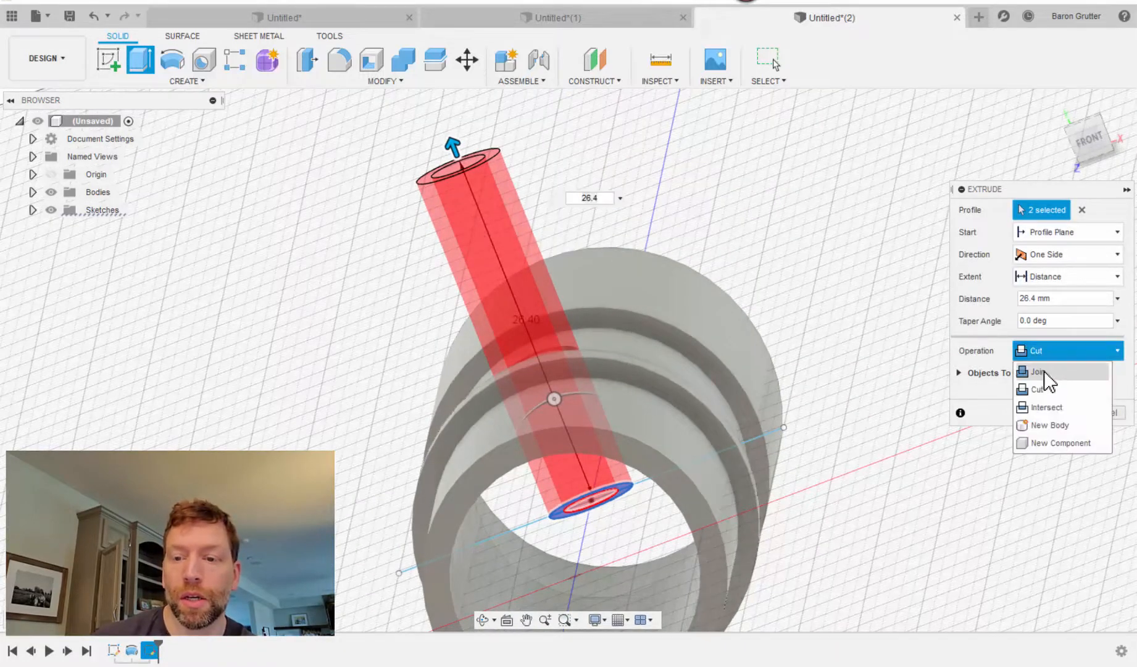
left_click(1040, 372)
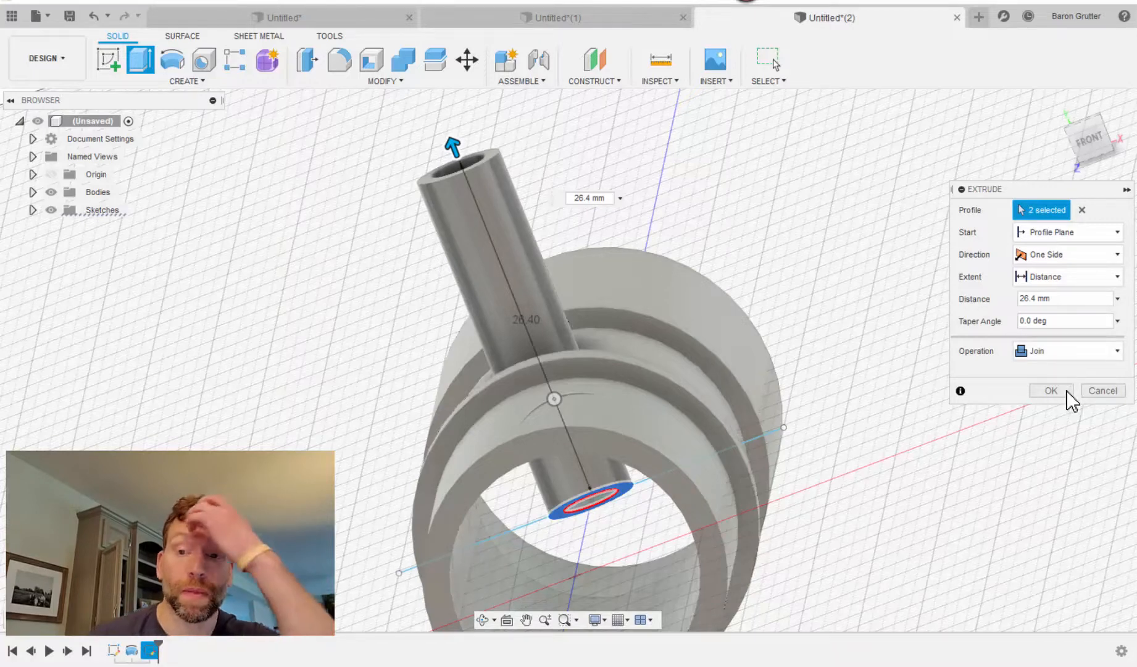
left_click(1051, 391)
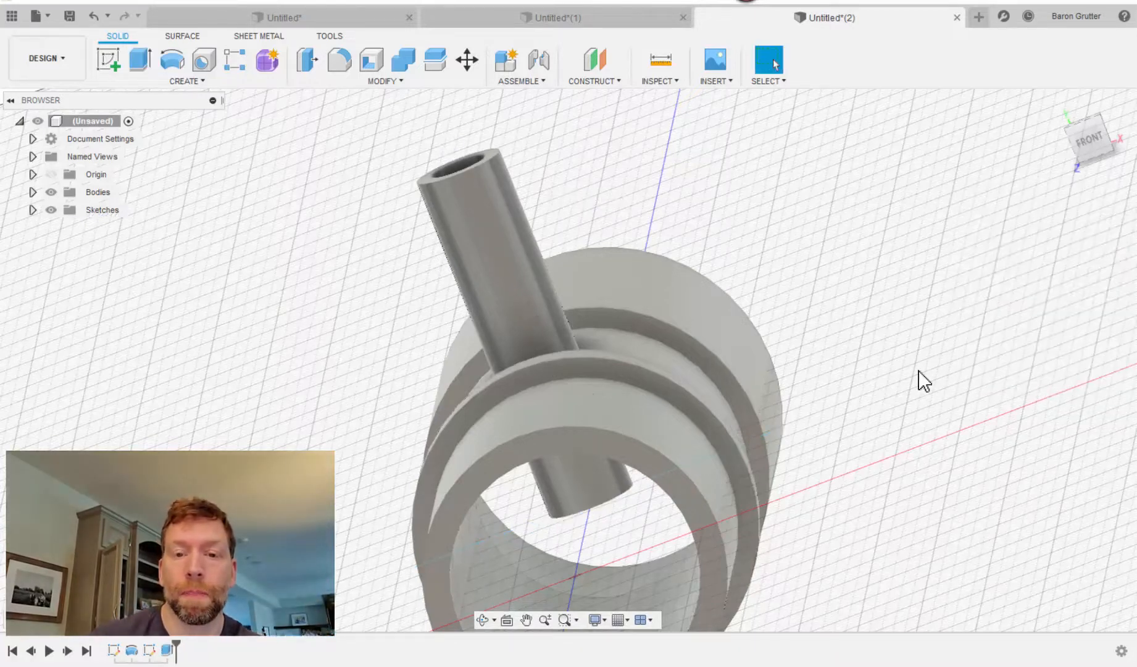
Delete the outer face of the side tube section that protrudes into the adapter's bore
mouse_move(872, 316)
middle_mouse_down("shift")
mouse_move(848, 320)
mouse_move(865, 259)
mouse_move(873, 305)
mouse_move(873, 293)
middle_mouse_up("shift")
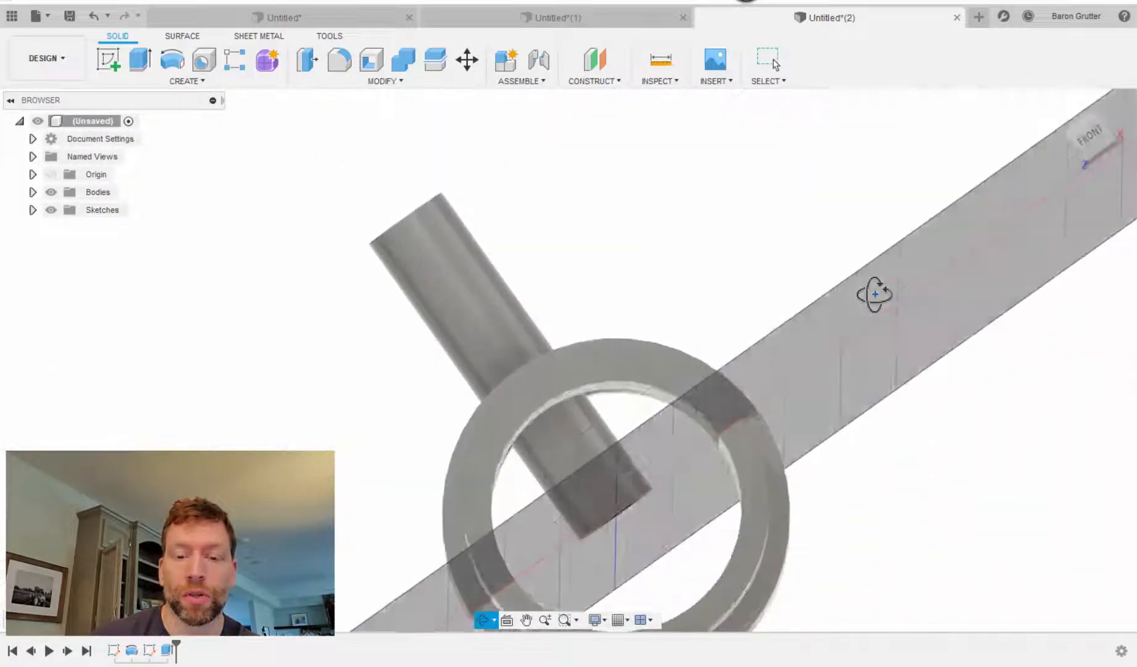
left_click(614, 476)
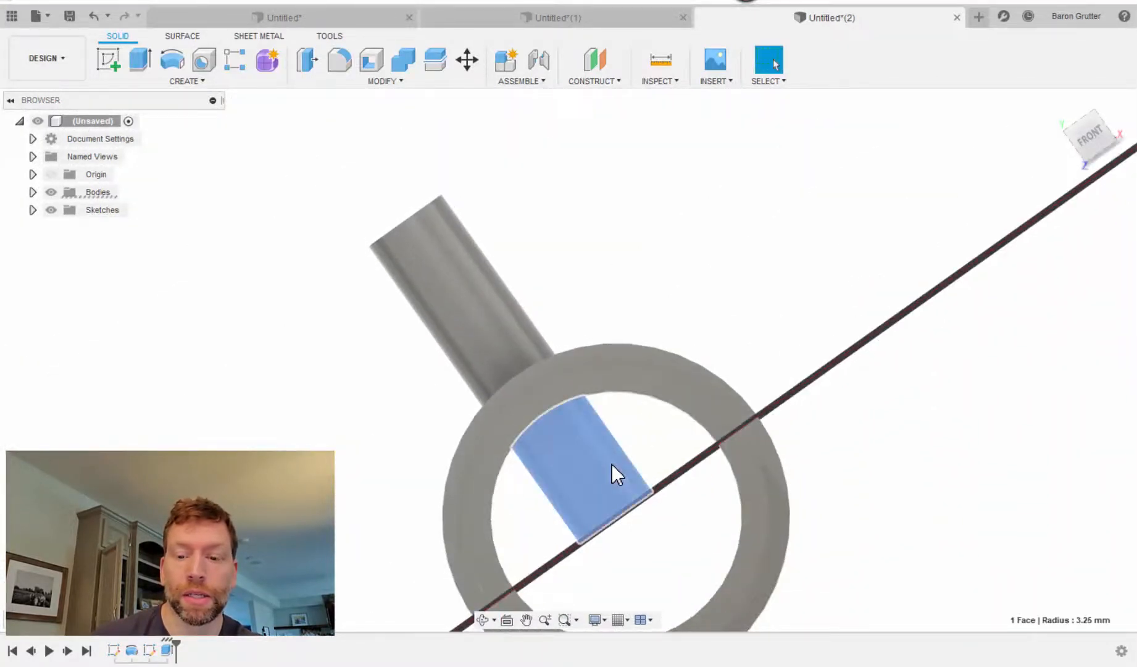
key("Delete")
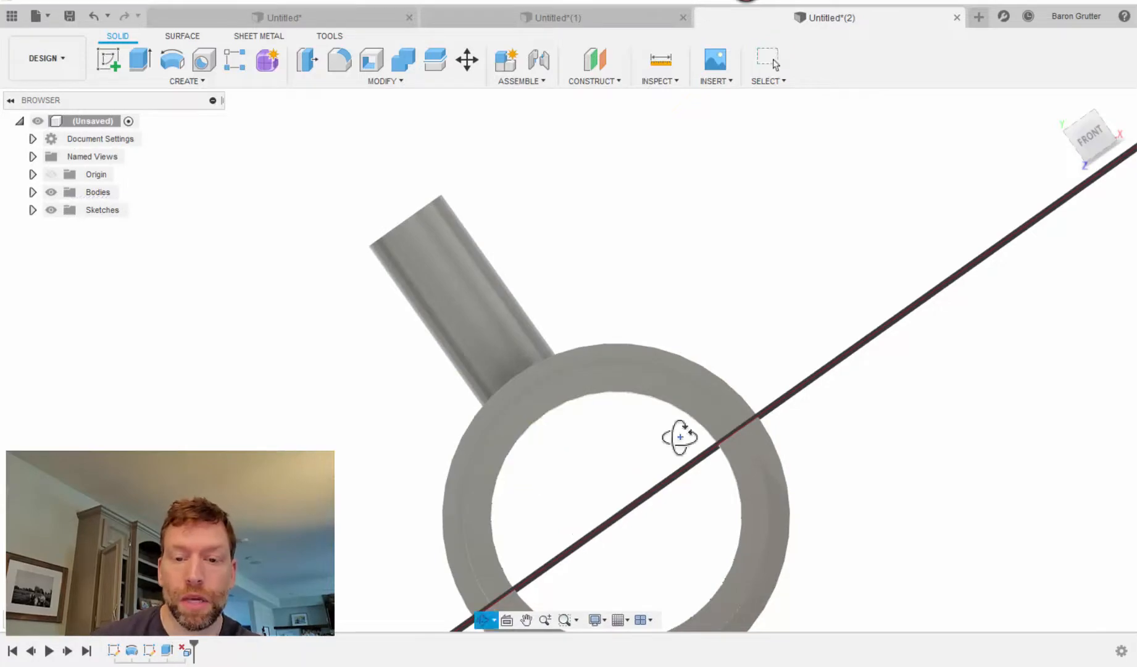
middle_click_drag(680, 436, 556, 452, "shift")
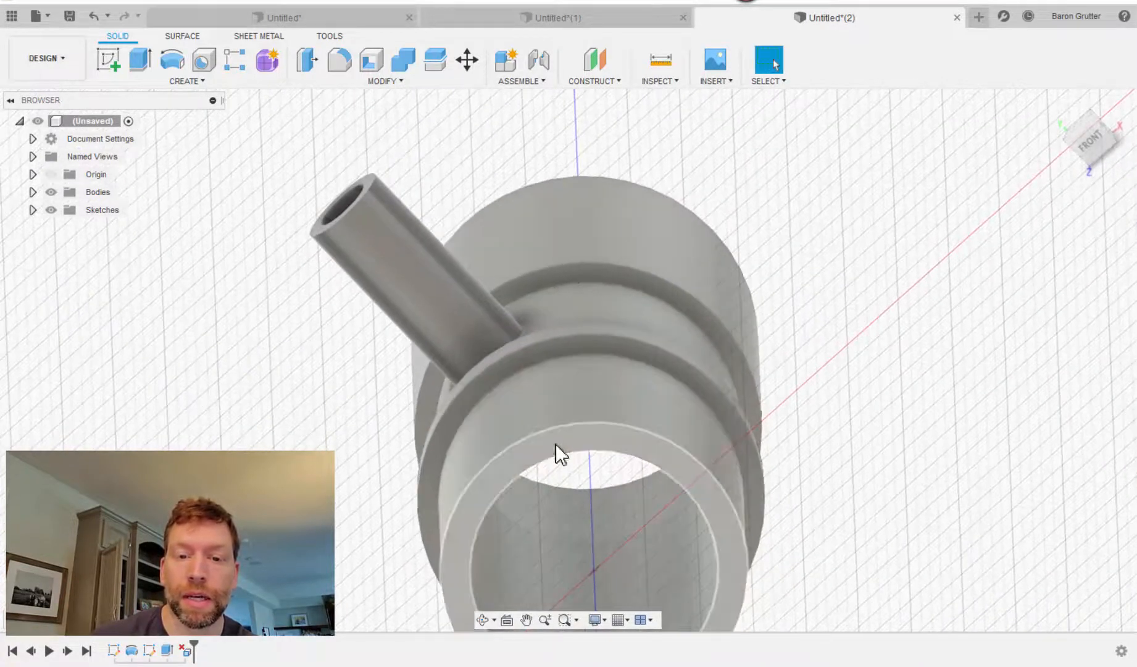
Show the circle sketch, start an Extrude with both halves of its inner 4.2 mm circle, and check the selection with the bodies hidden
left_click(35, 212)
left_click(65, 248)
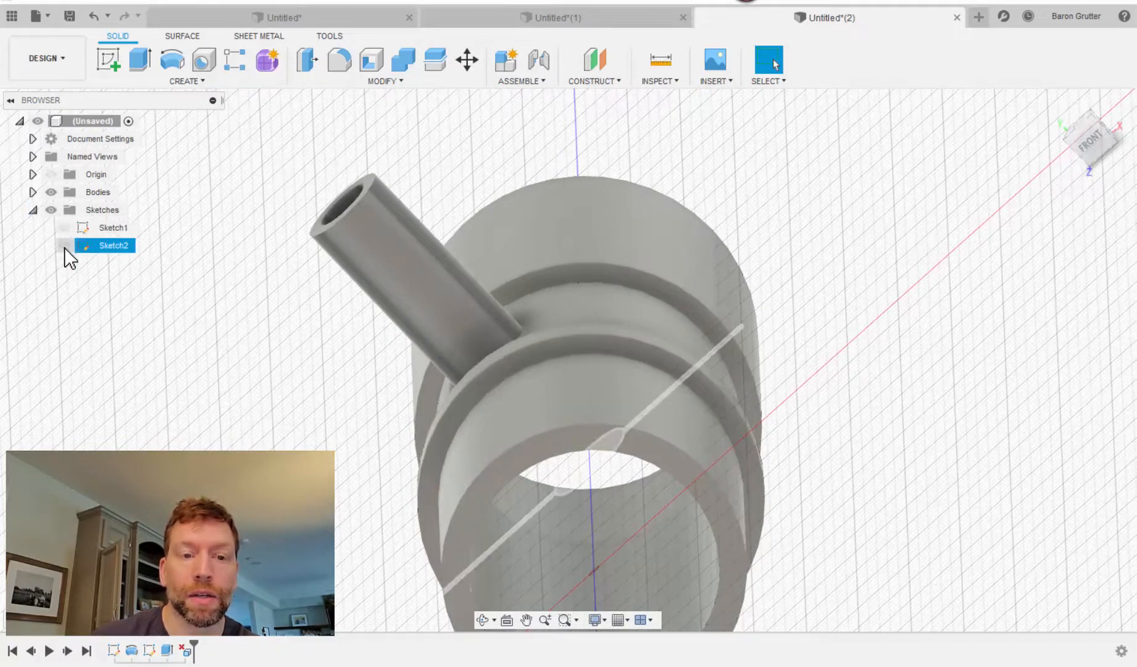
left_click(64, 247)
middle_click_drag(250, 377, 234, 333, "shift")
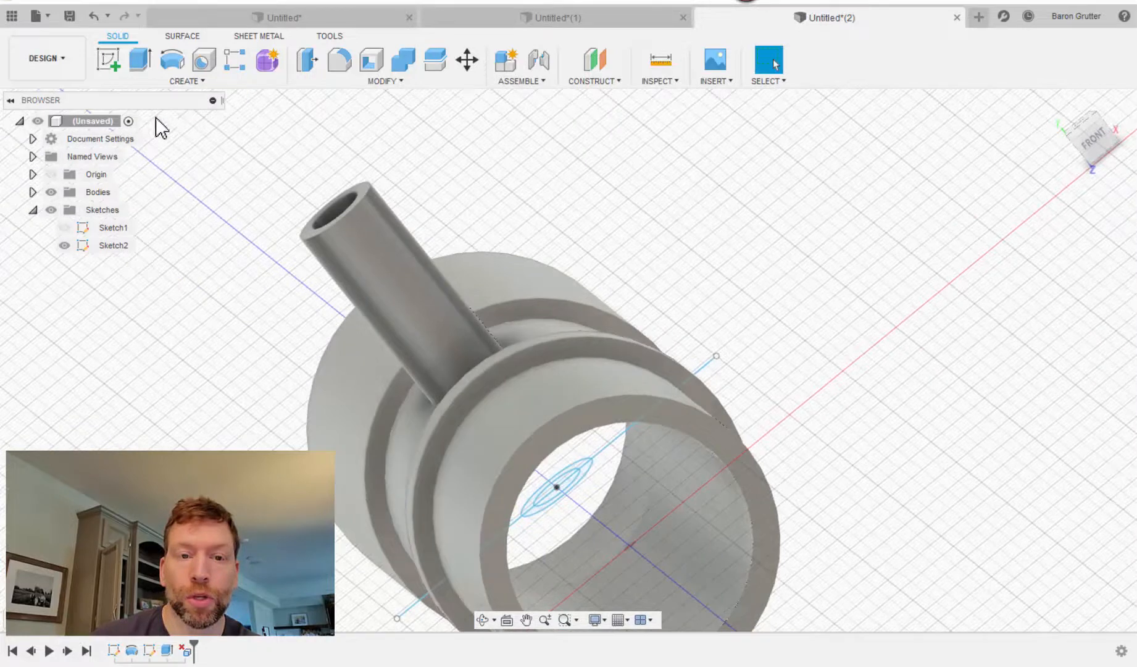
left_click(140, 61)
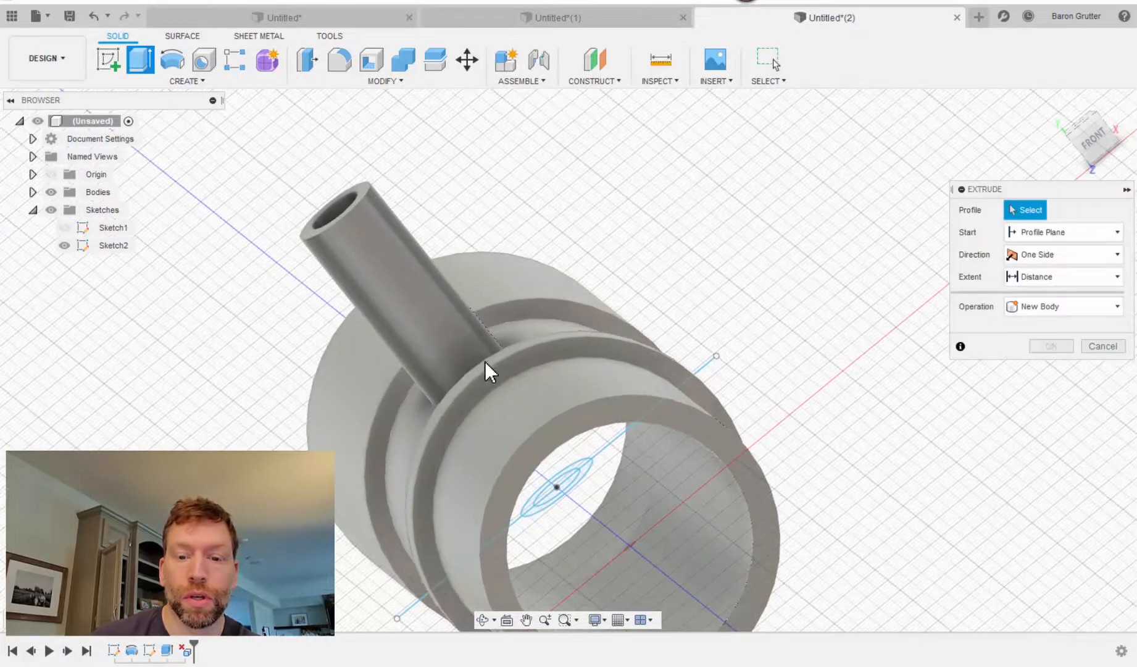
left_click(562, 479)
left_click(569, 491)
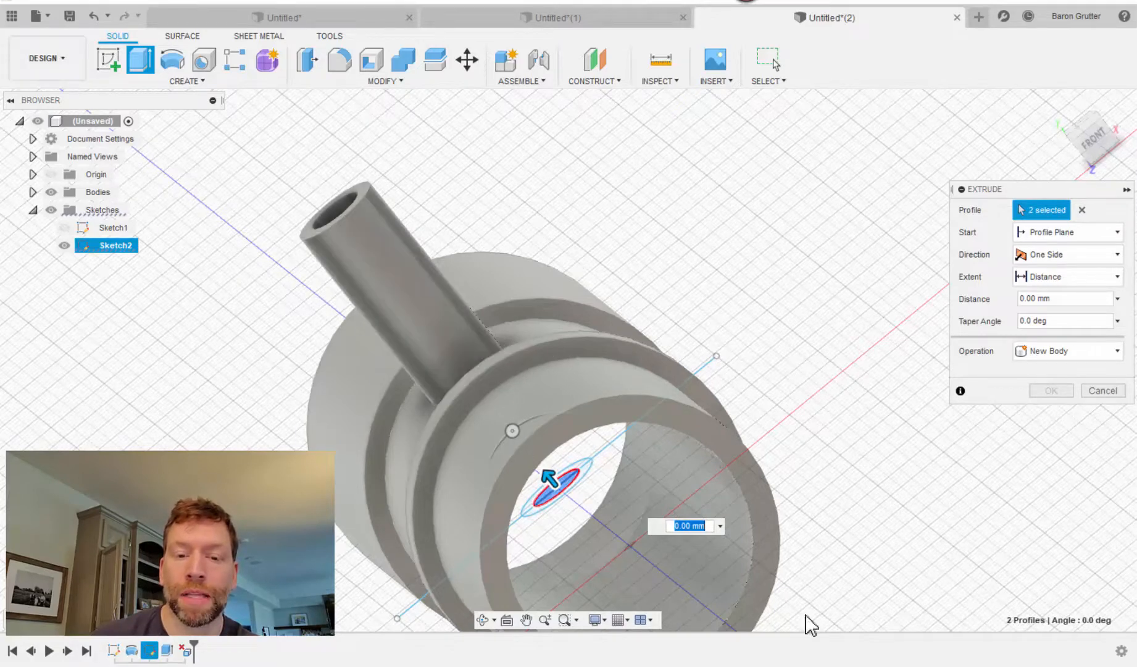
left_click(50, 193)
middle_click_drag(127, 279, 183, 348, "shift")
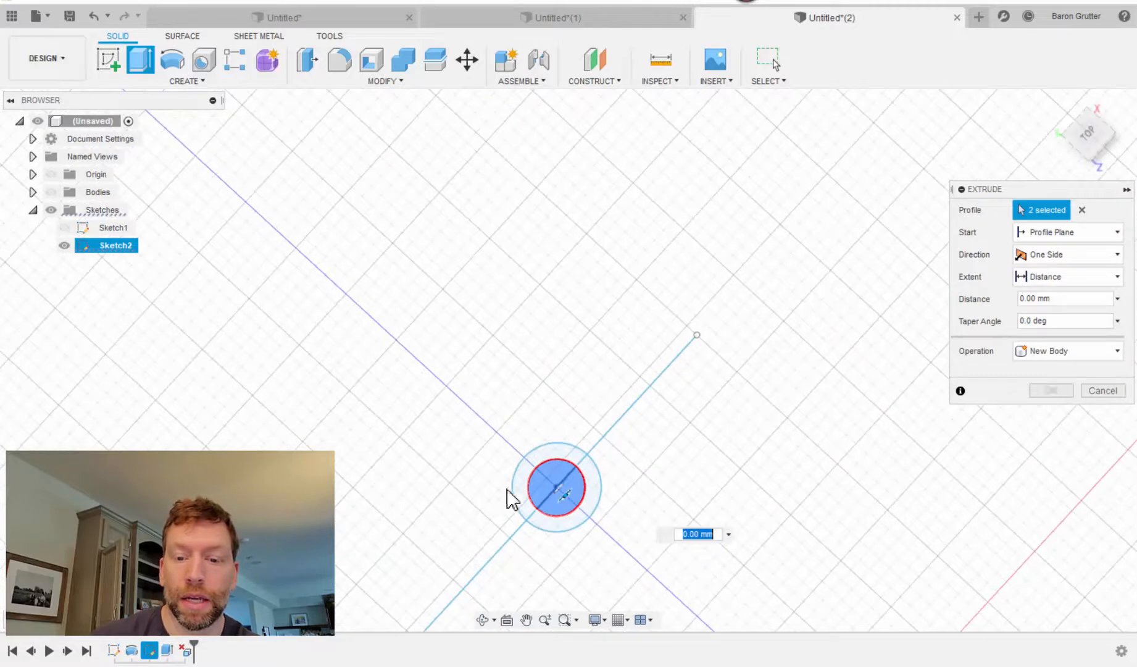
left_click(51, 192)
middle_click_drag(337, 340, 284, 272, "shift")
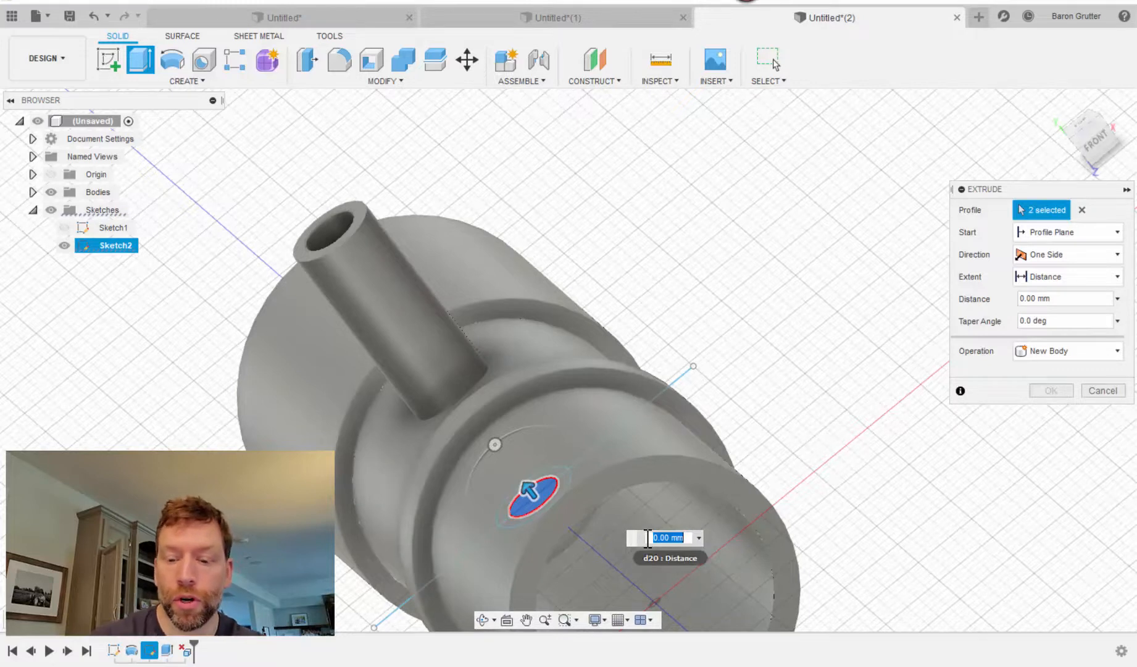
Cut the inner circle 30 mm outward through the adapter wall and side tube, and hide the circle sketch
key("Return")
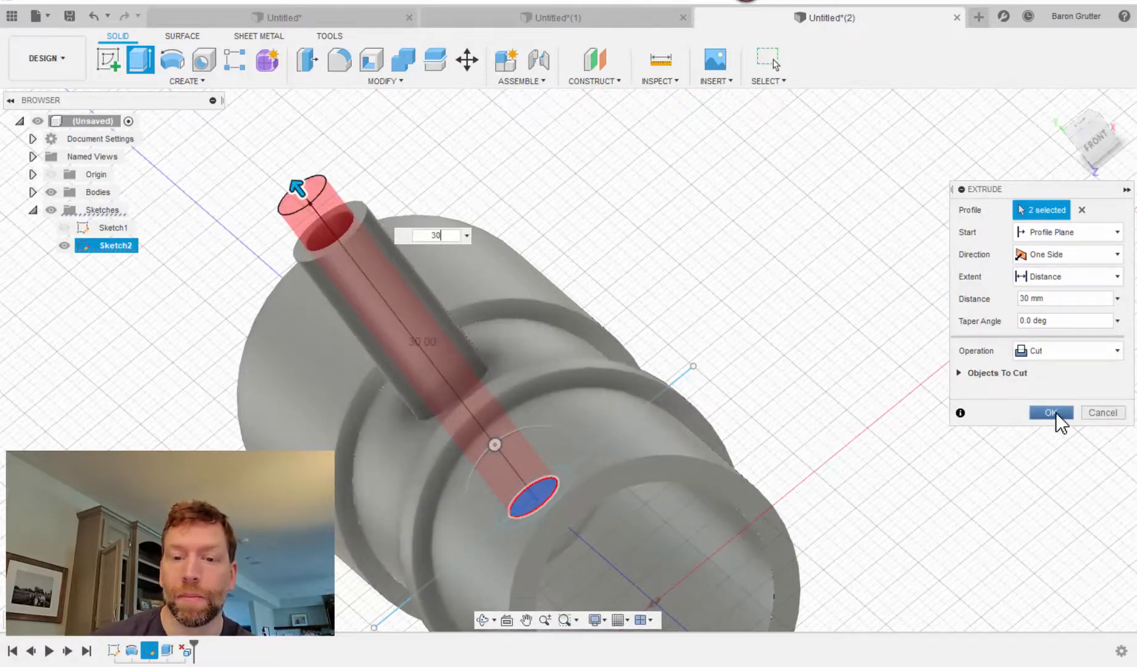
left_click(1051, 412)
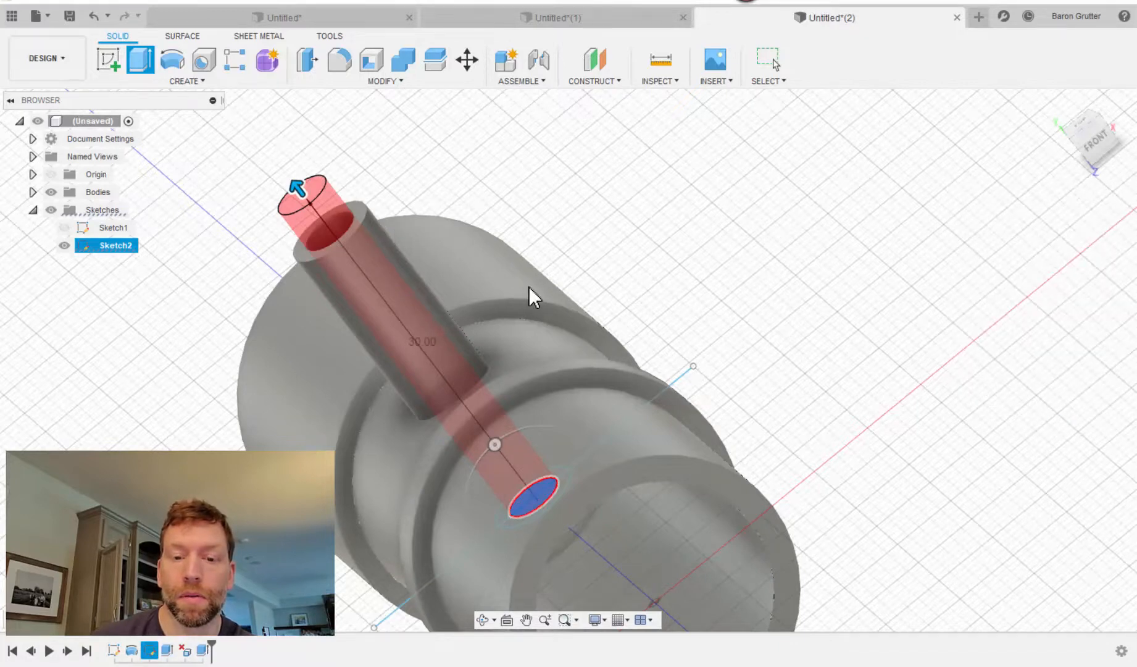
mouse_move(534, 286)
middle_mouse_down("shift")
mouse_move(507, 296)
mouse_move(533, 337)
mouse_move(478, 266)
mouse_move(432, 233)
mouse_move(300, 330)
mouse_move(348, 305)
mouse_move(487, 377)
mouse_move(576, 487)
mouse_move(470, 363)
mouse_move(505, 376)
mouse_move(531, 453)
mouse_move(528, 421)
middle_mouse_up("shift")
left_click(64, 246)
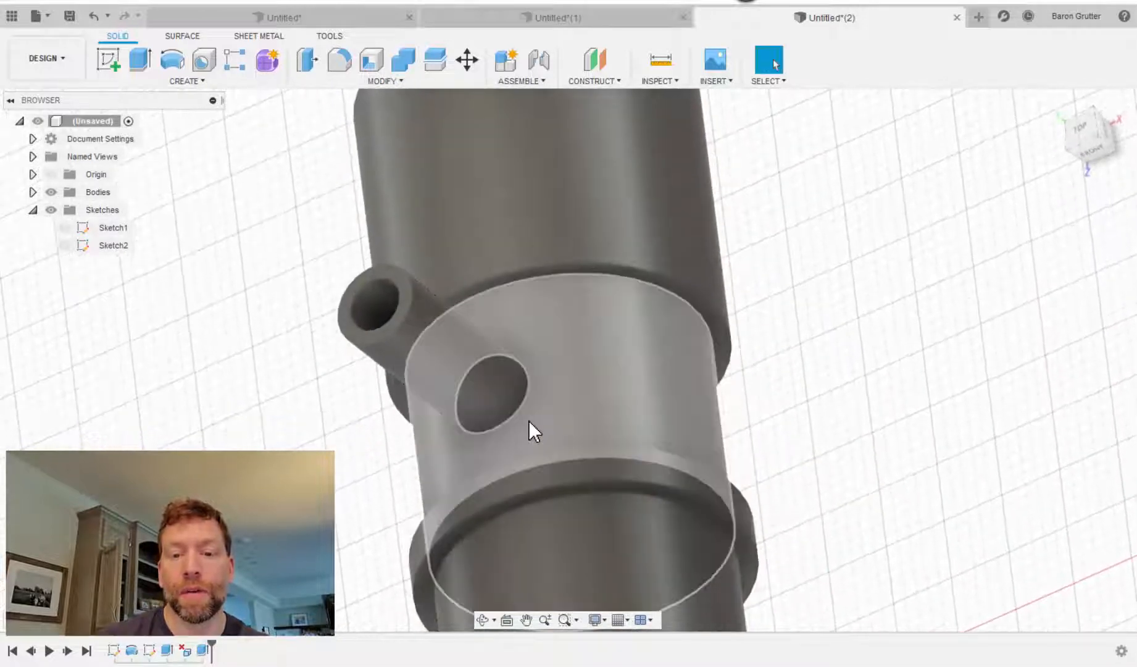
Start a Fillet on the outer edge where the side tube meets the adapter, with a chord length of 1 mm
scroll(528, 417, "up", 5)
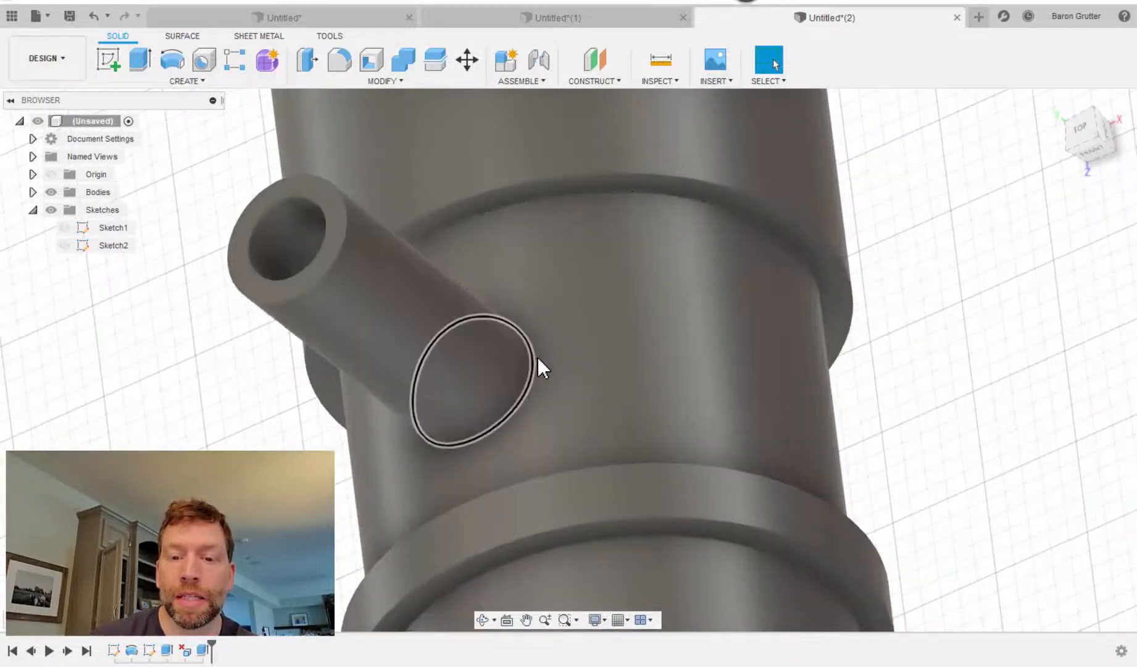
left_click(338, 59)
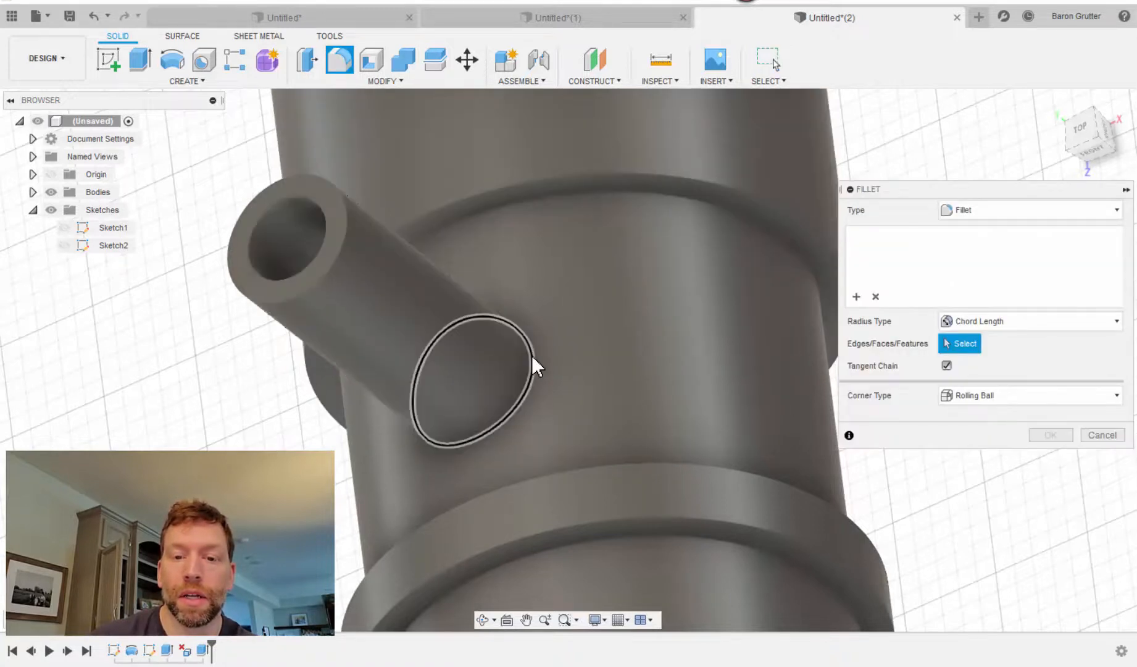
left_click(532, 356)
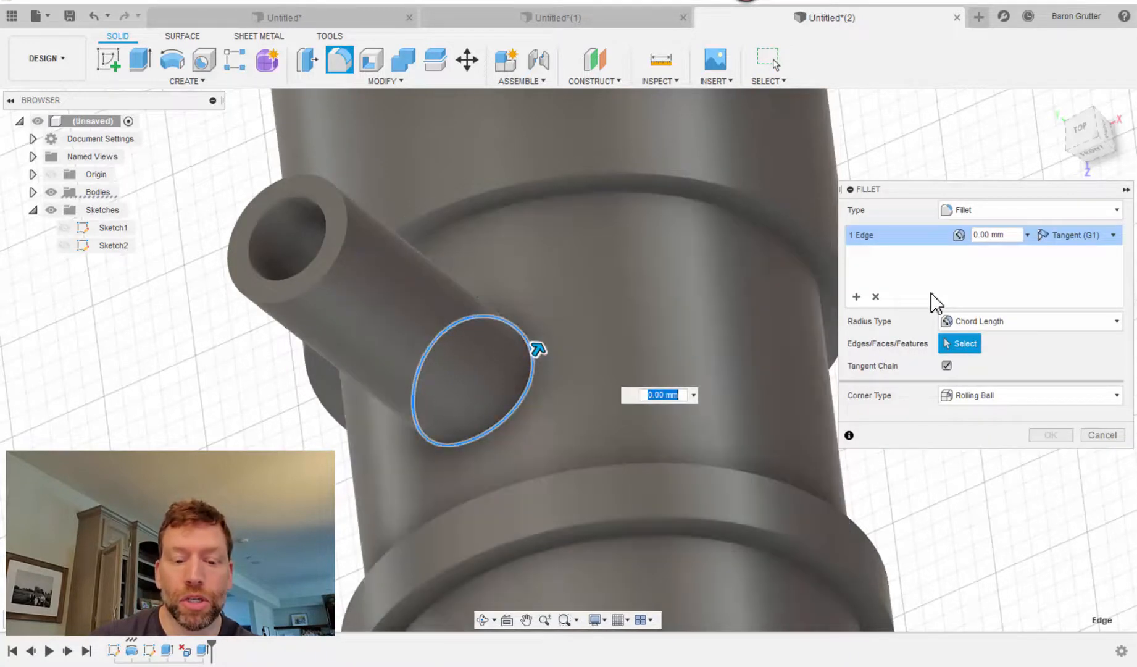
type("1")
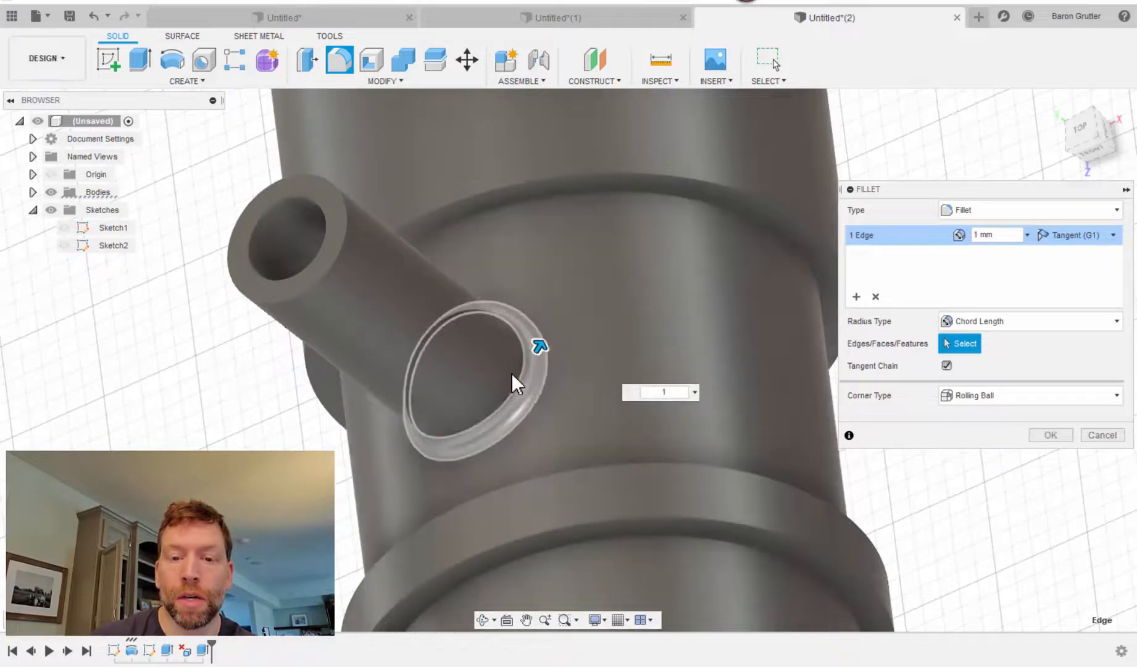
middle_click_drag(543, 415, 537, 377, "shift")
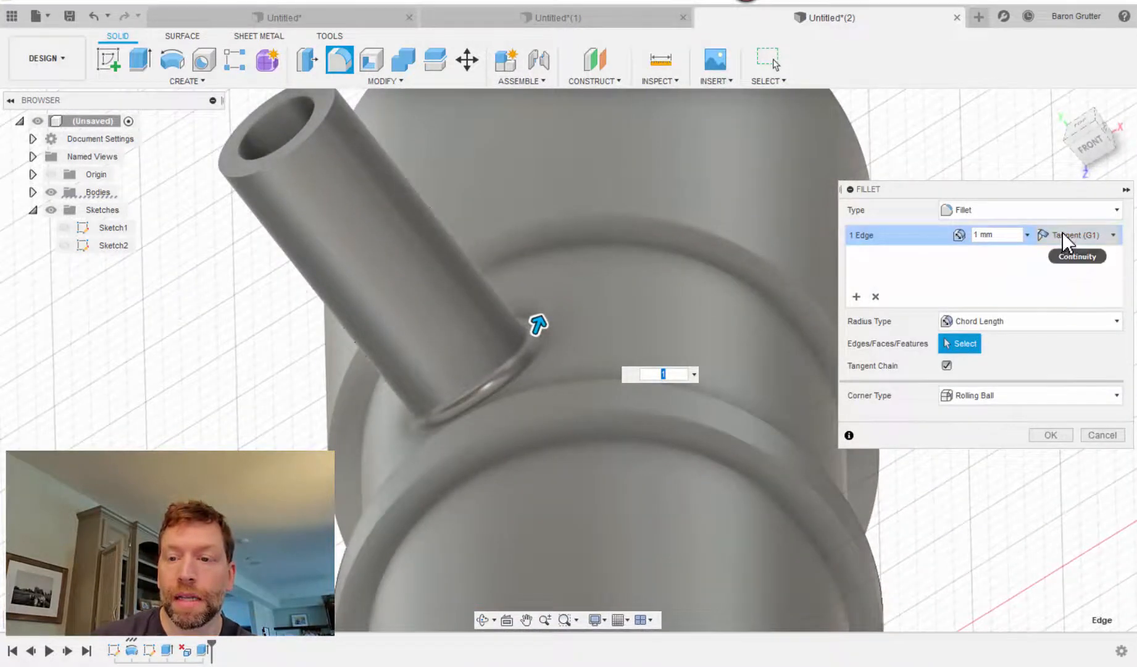
Try the Constant Radius type for the fillet and restore Chord Length
left_click(967, 318)
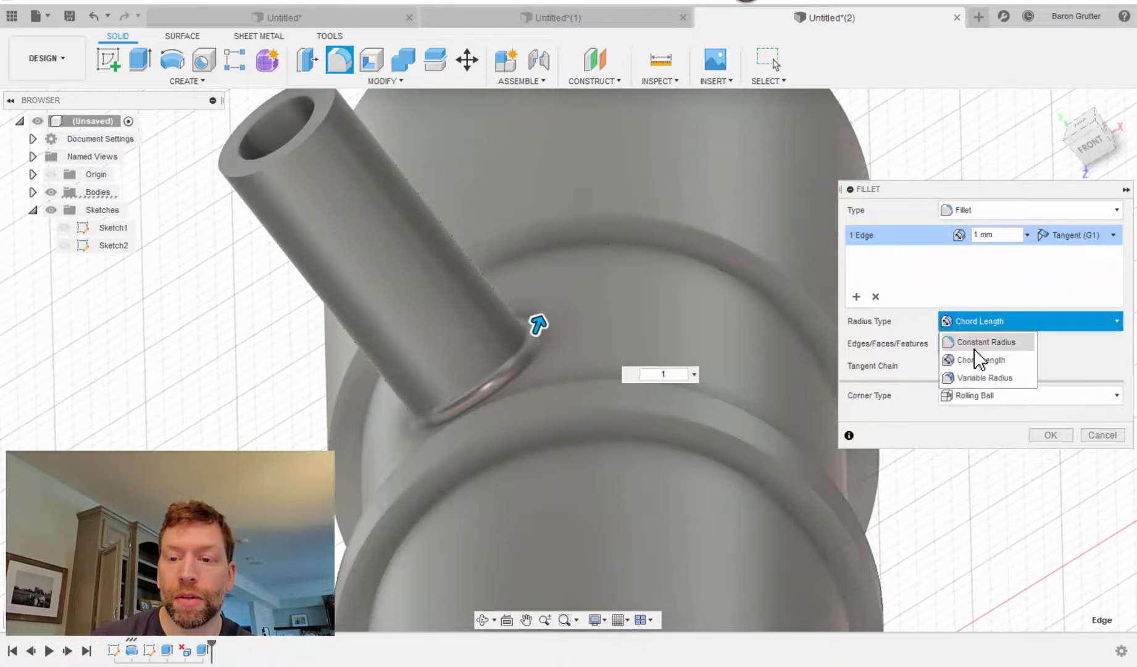
left_click(979, 343)
left_click(997, 325)
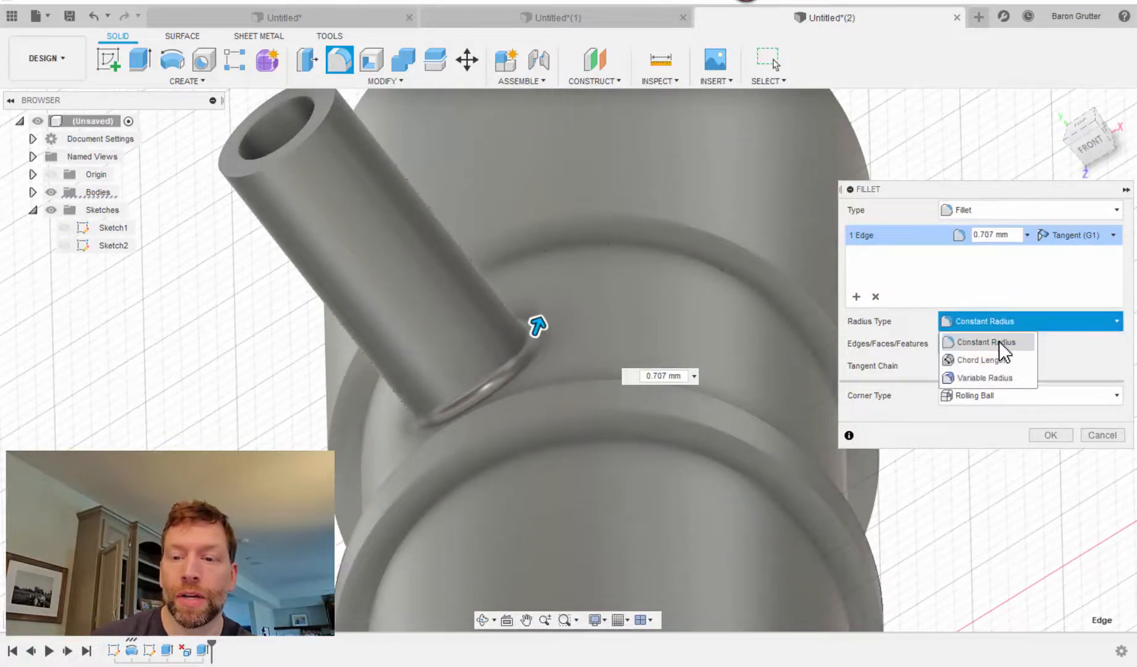
left_click(996, 362)
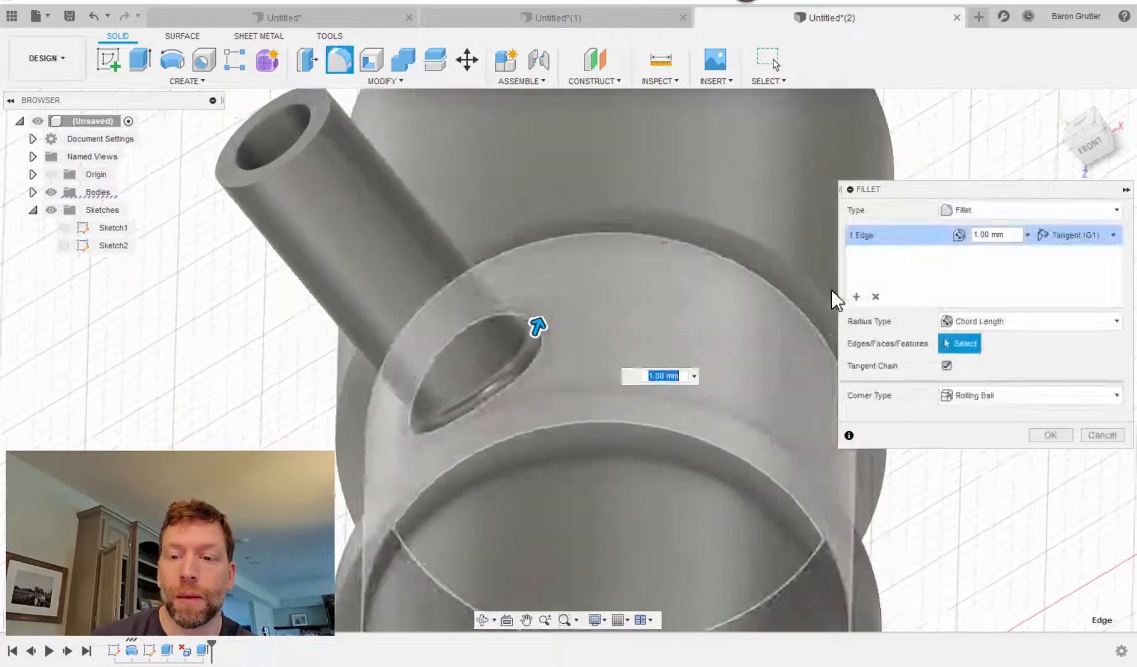
Add a second fillet set for the hole's edge inside the bore with a 0.5 mm chord length, and apply the fillets
left_click(858, 297)
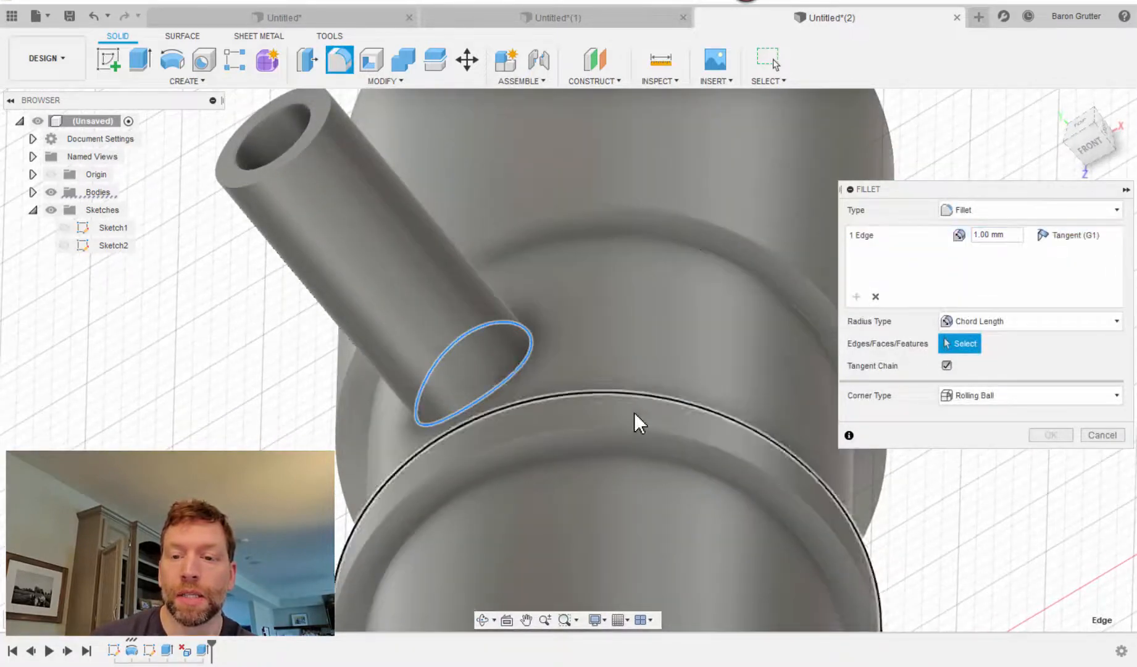
middle_click_drag(634, 352, 521, 542, "shift")
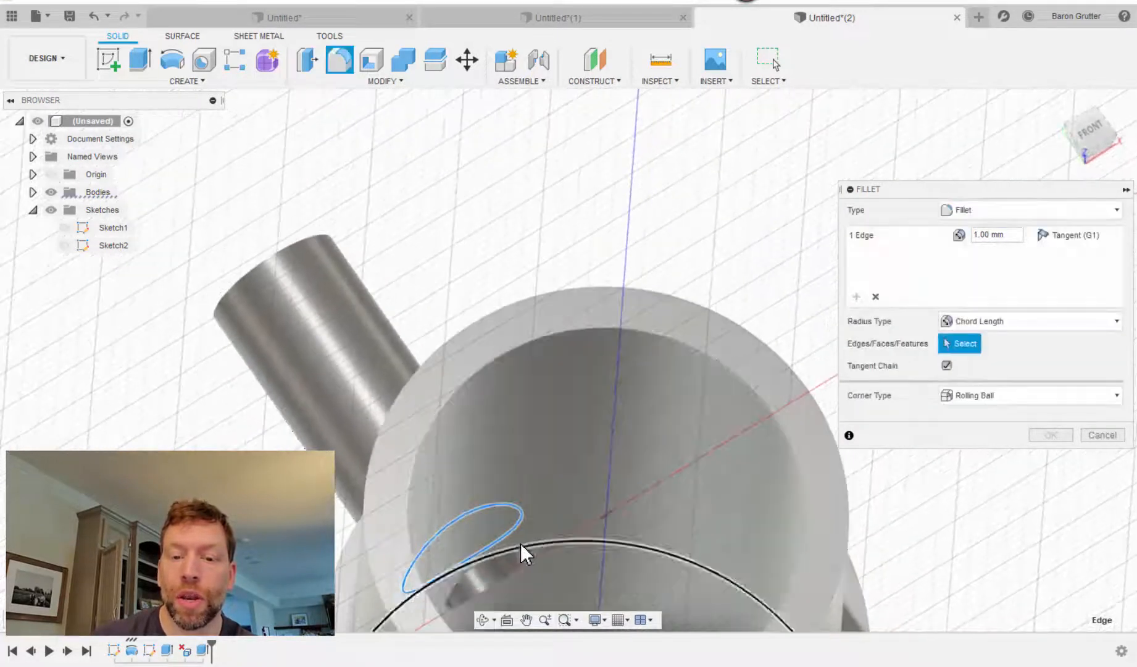
left_click(502, 558)
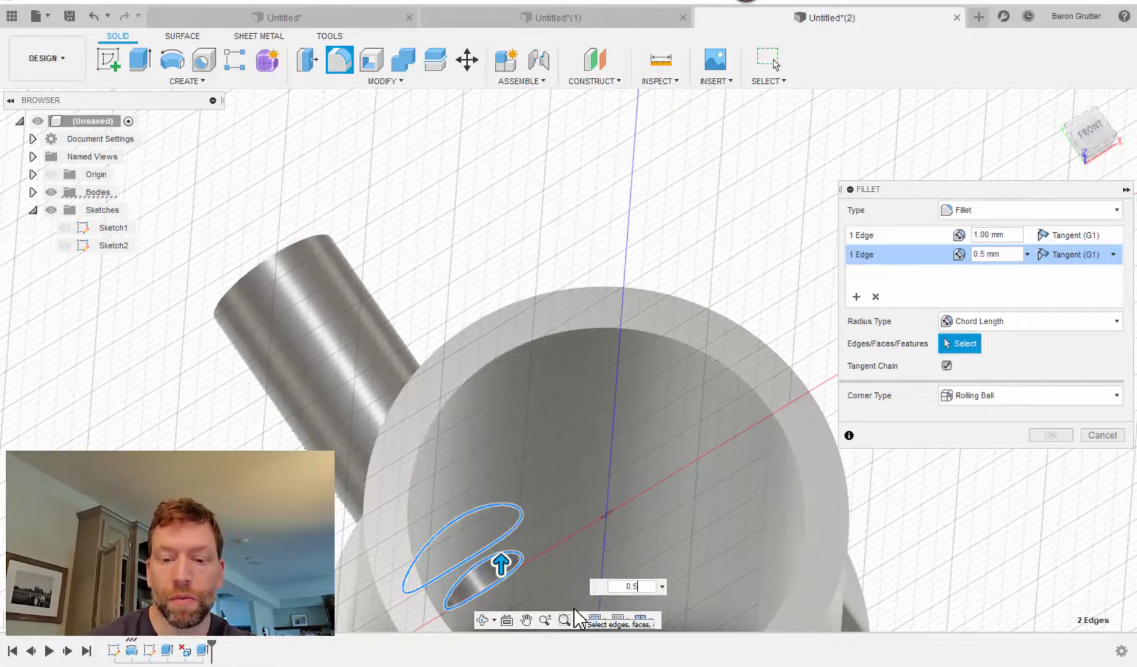
key("Return")
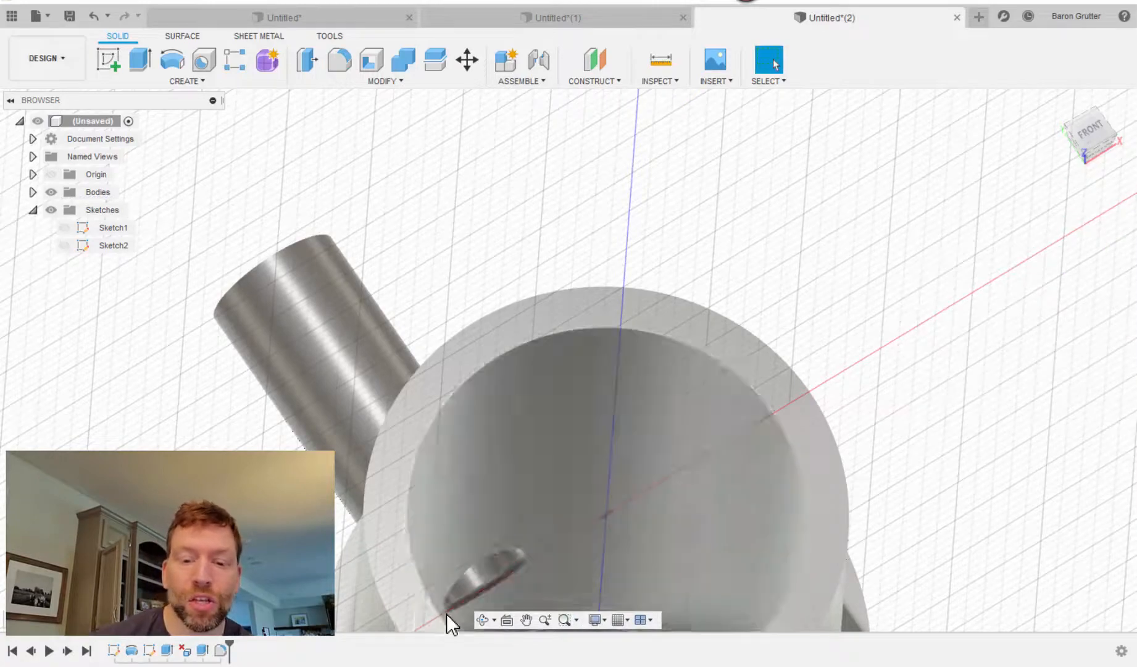
Inspect the fillet at the base of the side tube from several angles
middle_click_drag(634, 473, 588, 435, "shift")
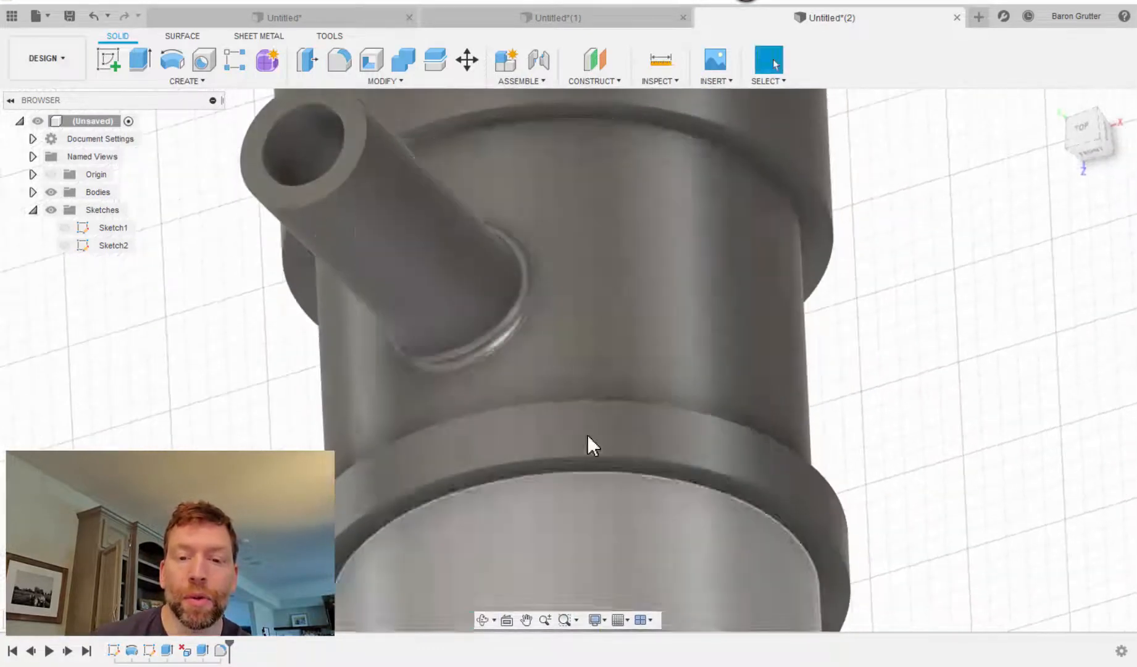
scroll(540, 347, "up", 2)
scroll(540, 345, "down", 3)
middle_click_drag(540, 322, 670, 256, "shift")
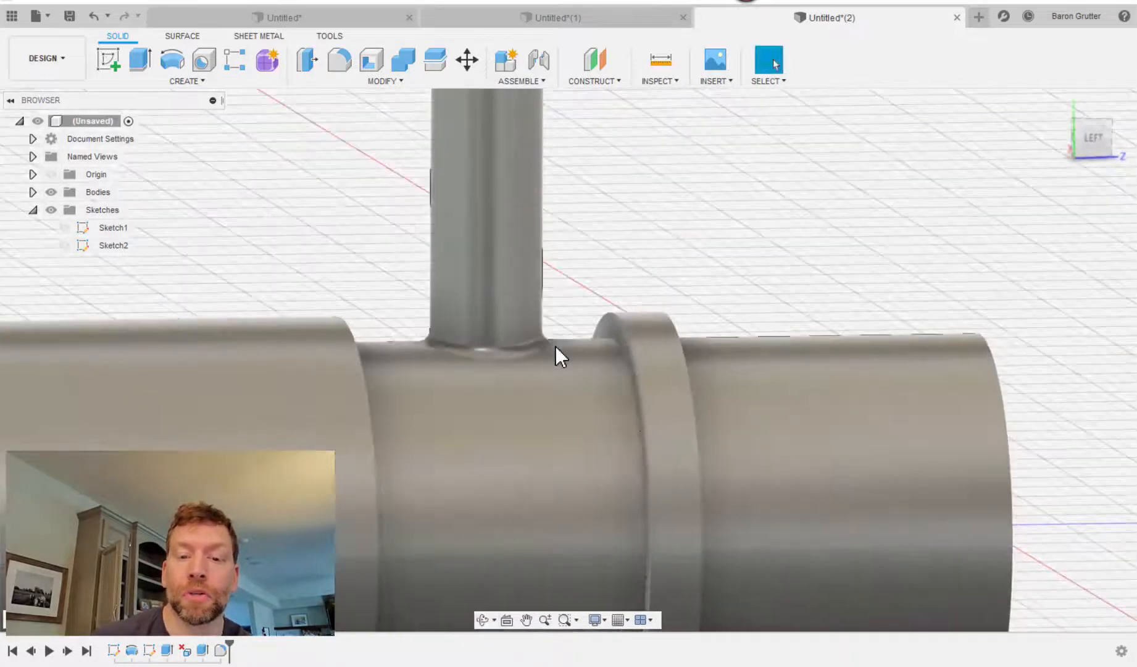
middle_click_drag(528, 386, 503, 310, "shift")
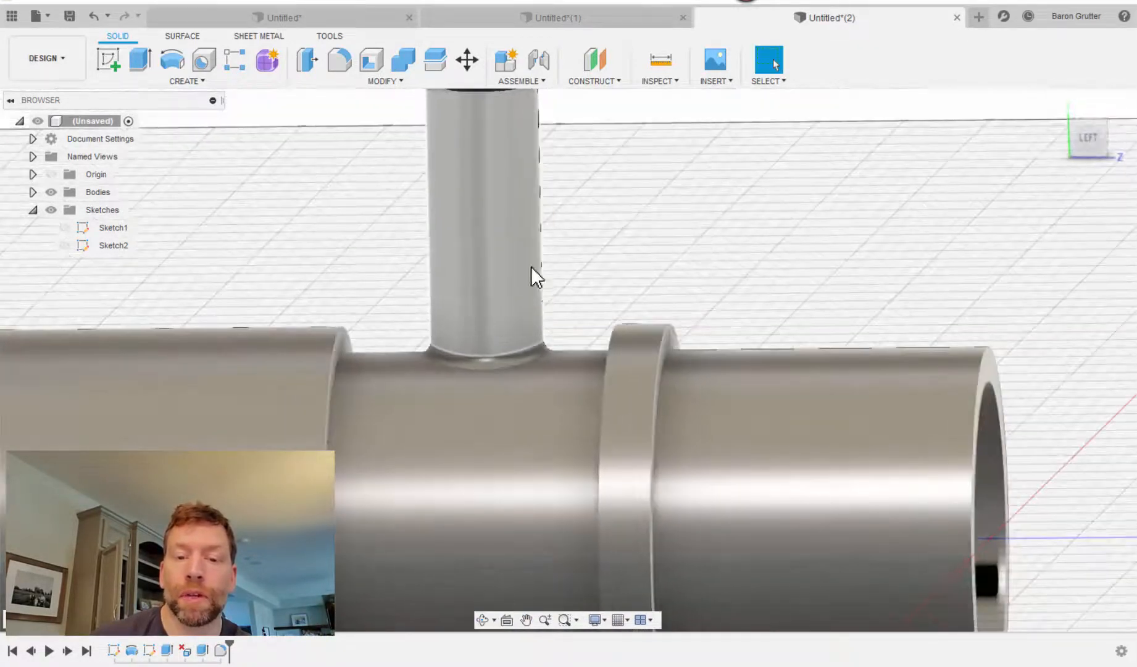
Look into the adapter's bore and examine the filleted edge of the side tube's hole
middle_click_drag(736, 399, 602, 389, "shift")
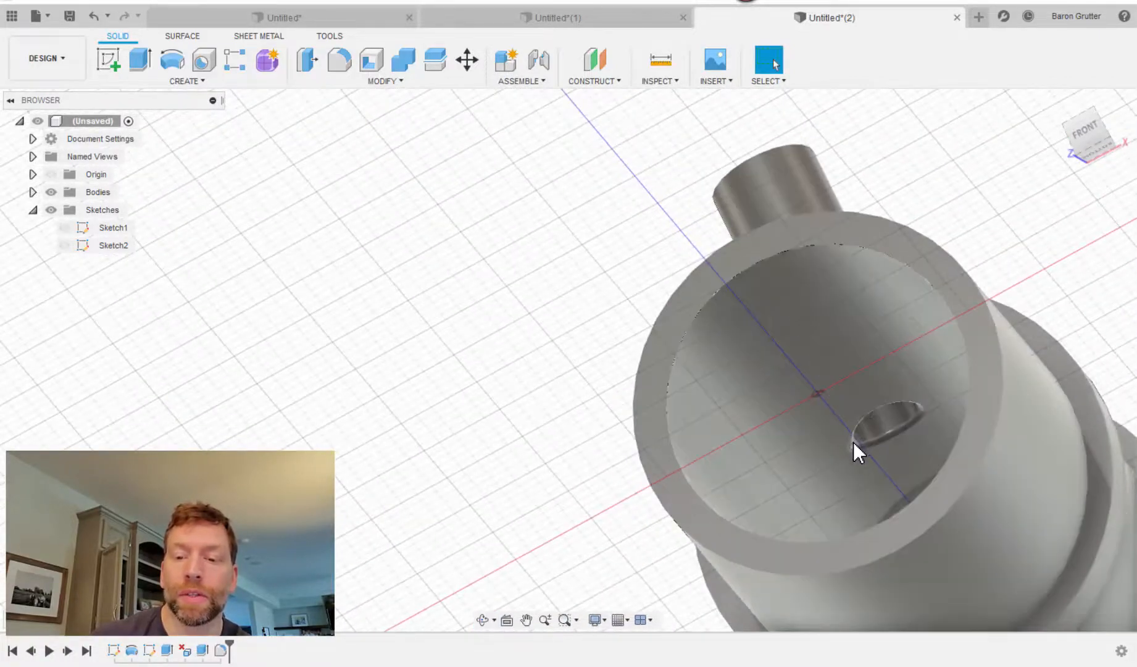
middle_click_drag(820, 345, 853, 276, "shift")
scroll(823, 332, "up", 3)
scroll(823, 333, "down", 7)
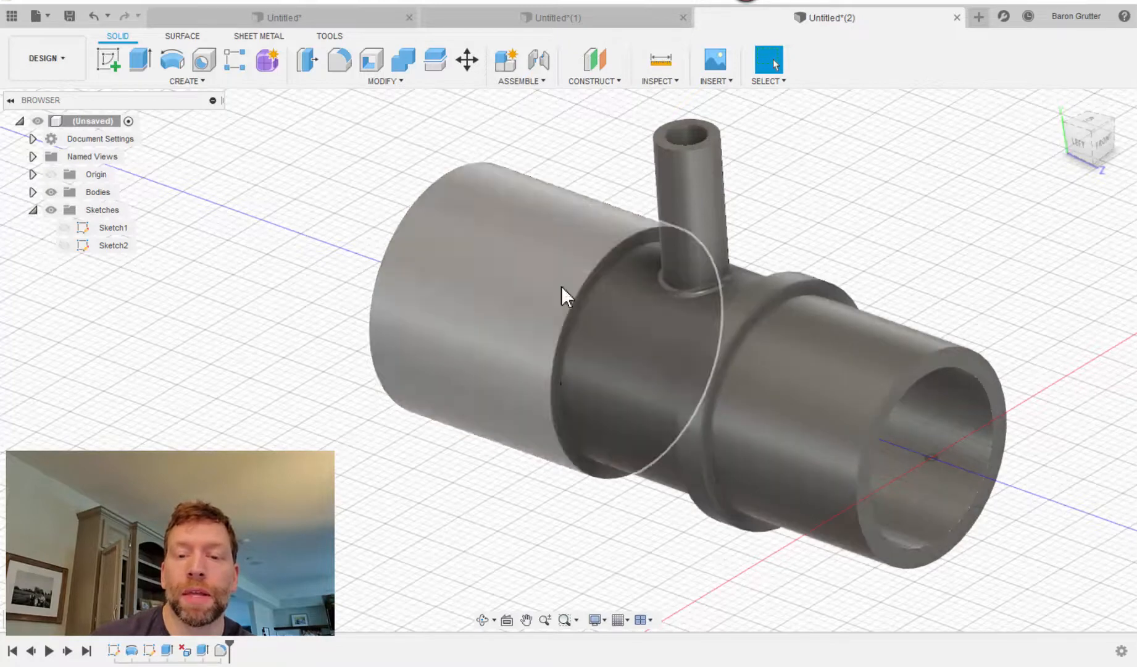
Review the finished adapter from the side and front, checking the side tube, its base fillet, the collar and the open bore
middle_click_drag(814, 250, 601, 279, "shift")
mouse_move(792, 332)
middle_mouse_down("shift")
mouse_move(767, 302)
mouse_move(789, 310)
middle_mouse_up("shift")
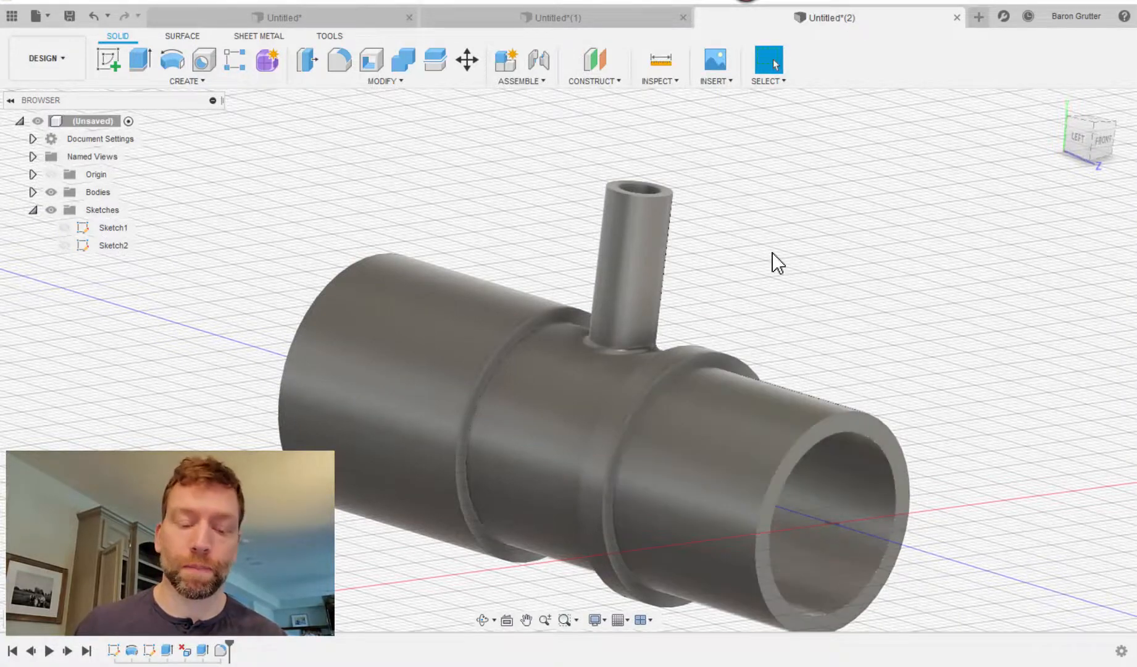
scroll(772, 254, "up", 2)
scroll(774, 259, "down", 2)
middle_click_drag(775, 259, 696, 257, "shift")
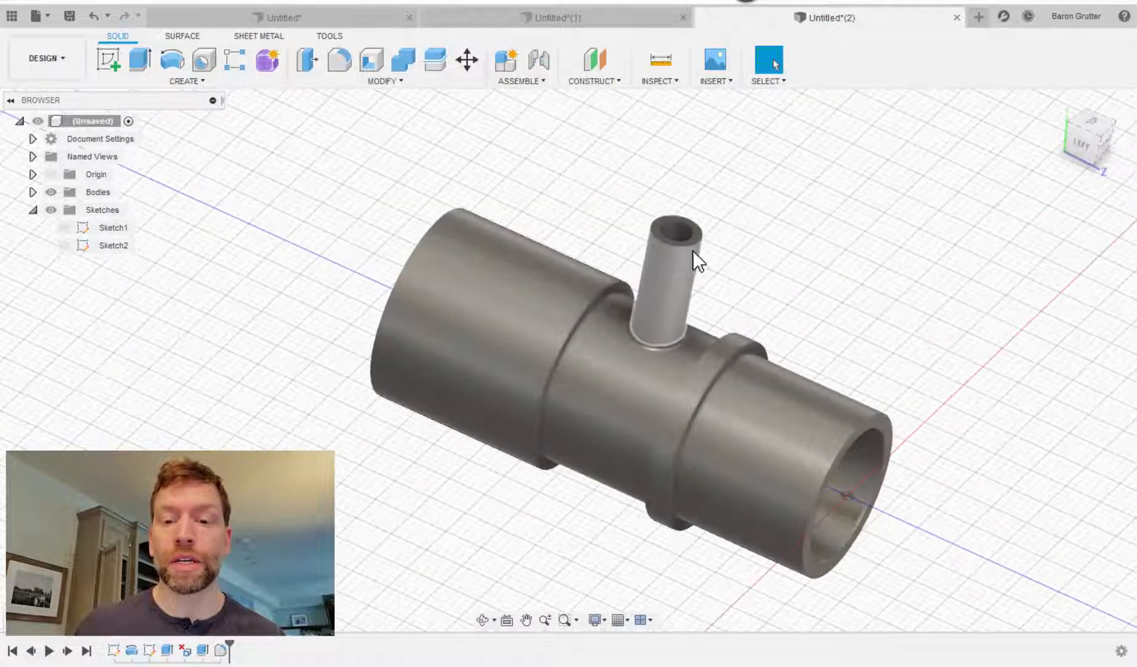
middle_click_drag(727, 341, 721, 371, "shift")
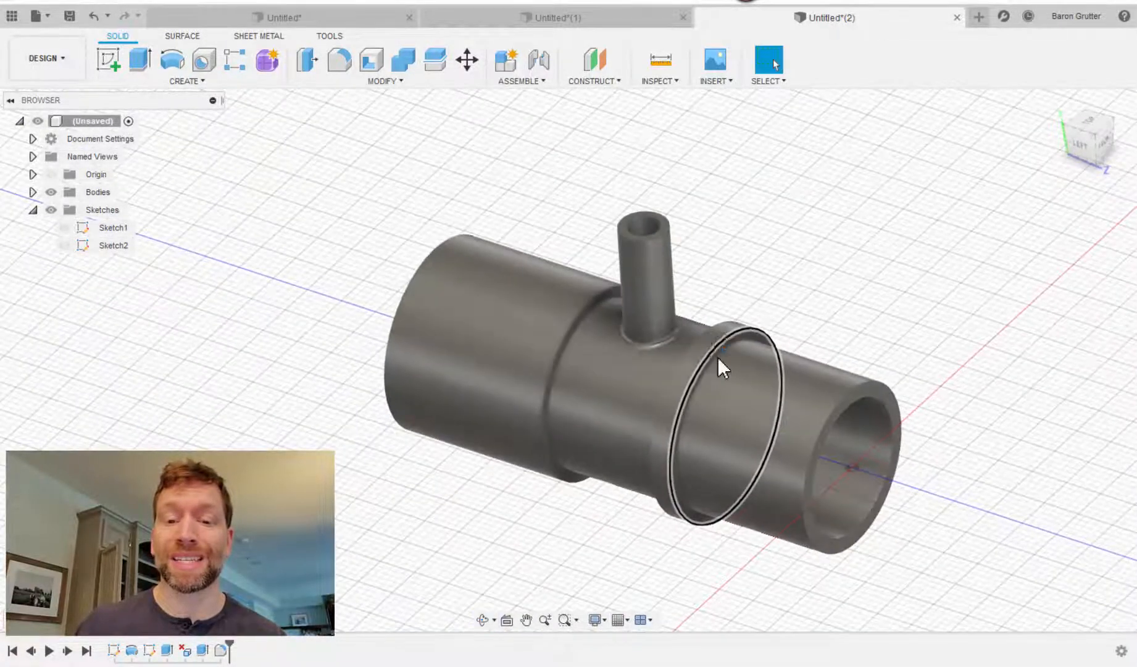
middle_click_drag(487, 404, 444, 322, "shift")
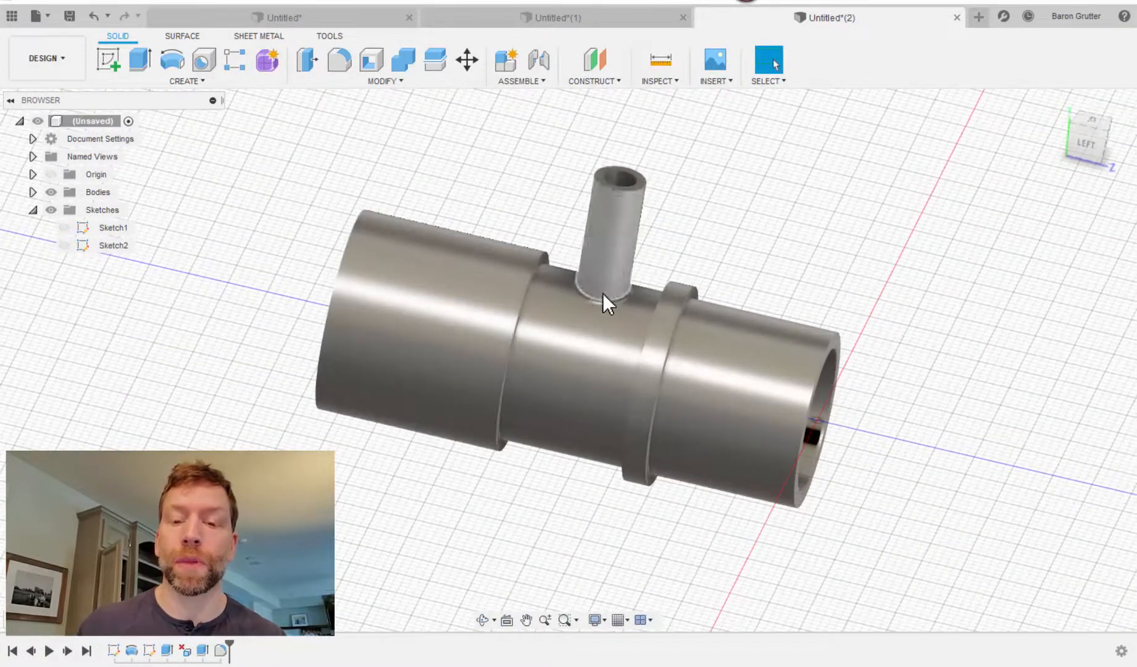
mouse_move(612, 207)
middle_mouse_down("shift")
mouse_move(601, 239)
mouse_move(609, 213)
middle_mouse_up("shift")
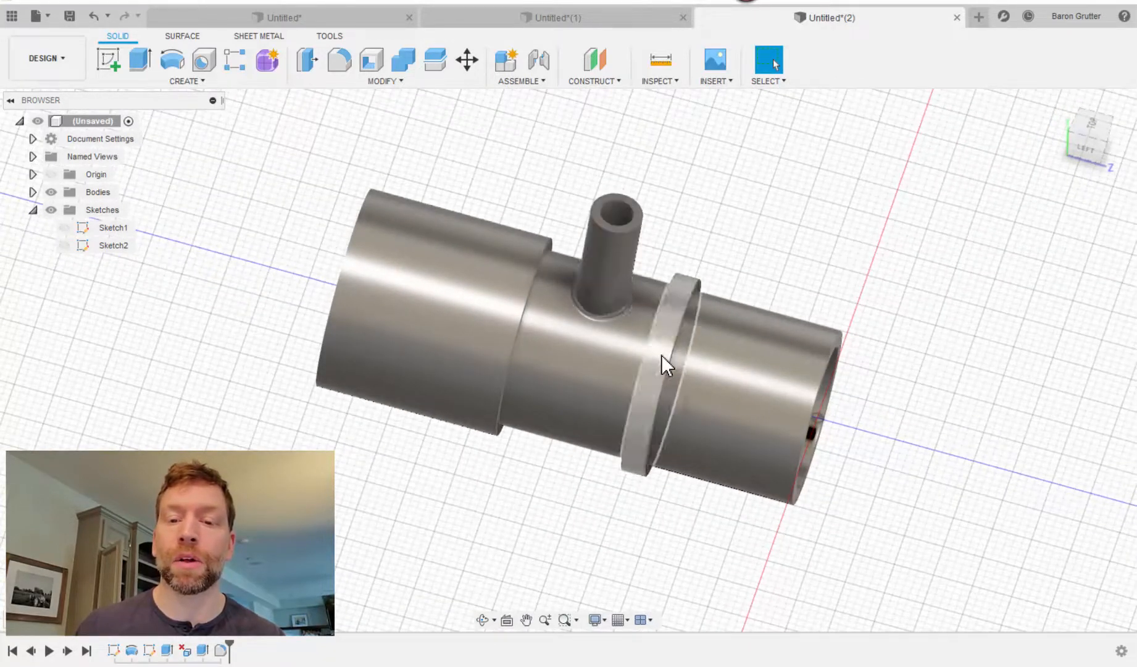
middle_click_drag(665, 363, 603, 348, "shift")
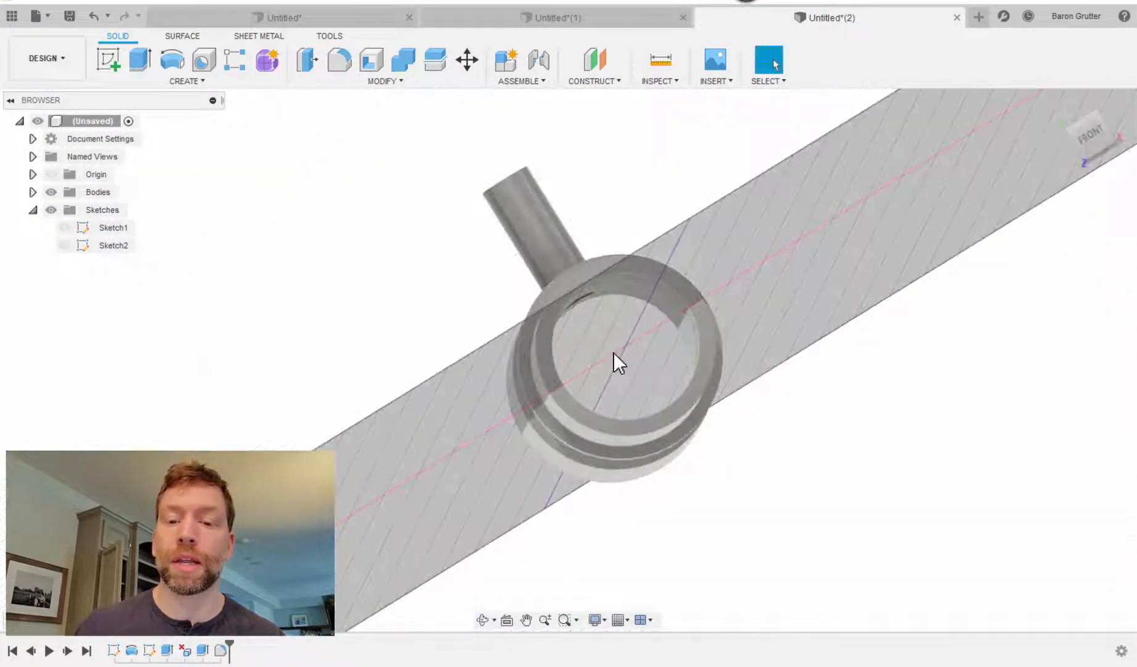
middle_click_drag(587, 302, 686, 271, "shift")
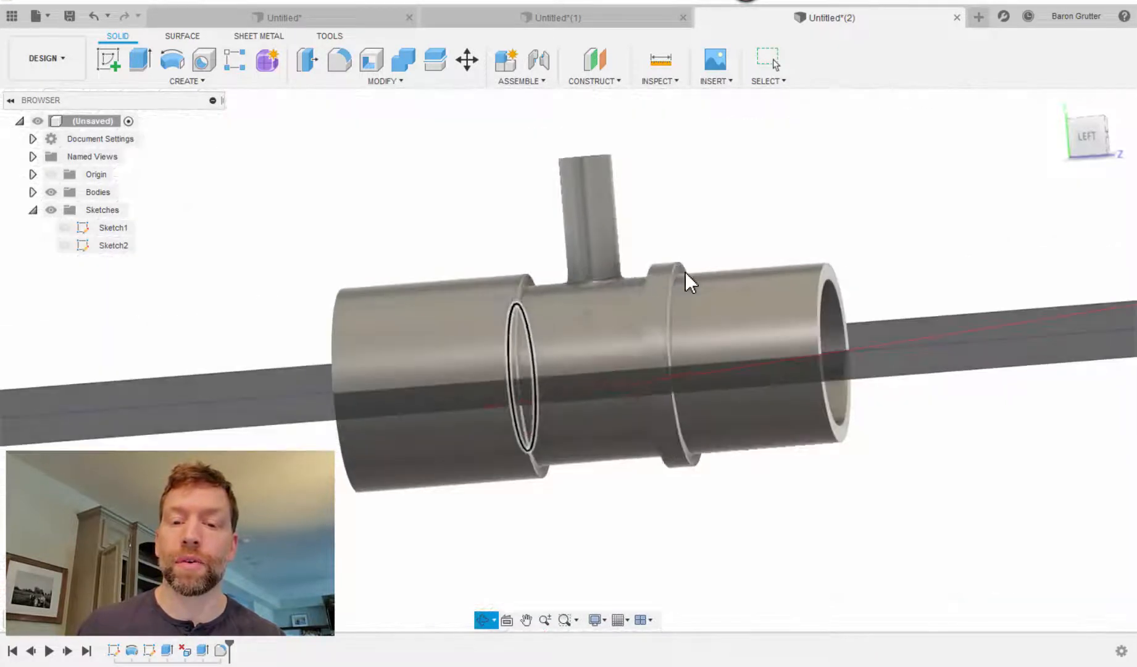